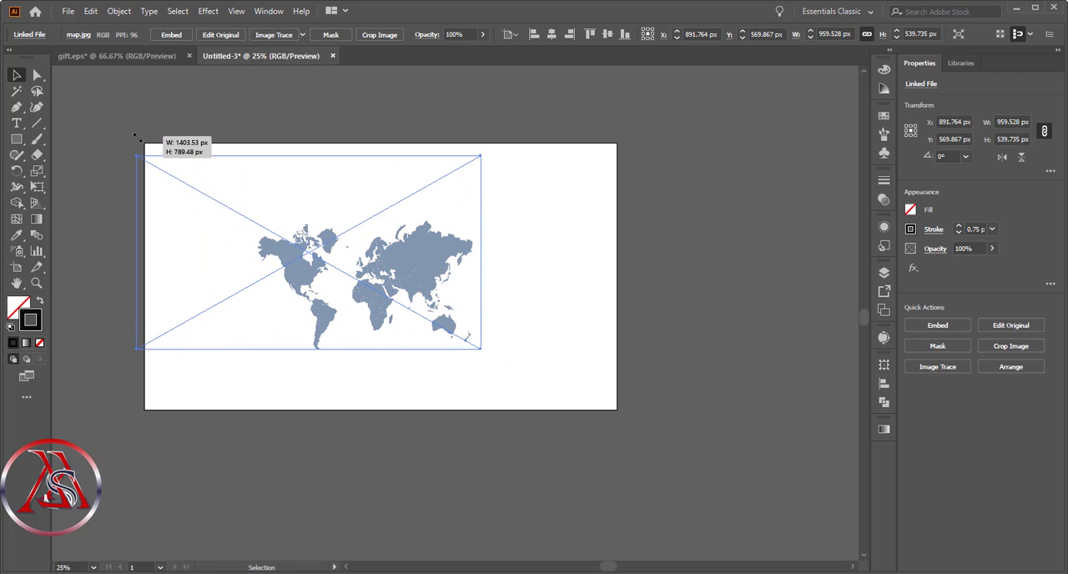
- Move the placed world map image onto the artboard, enlarge it to about 1716 px wide and centre it
drag(316, 254, 419, 273)
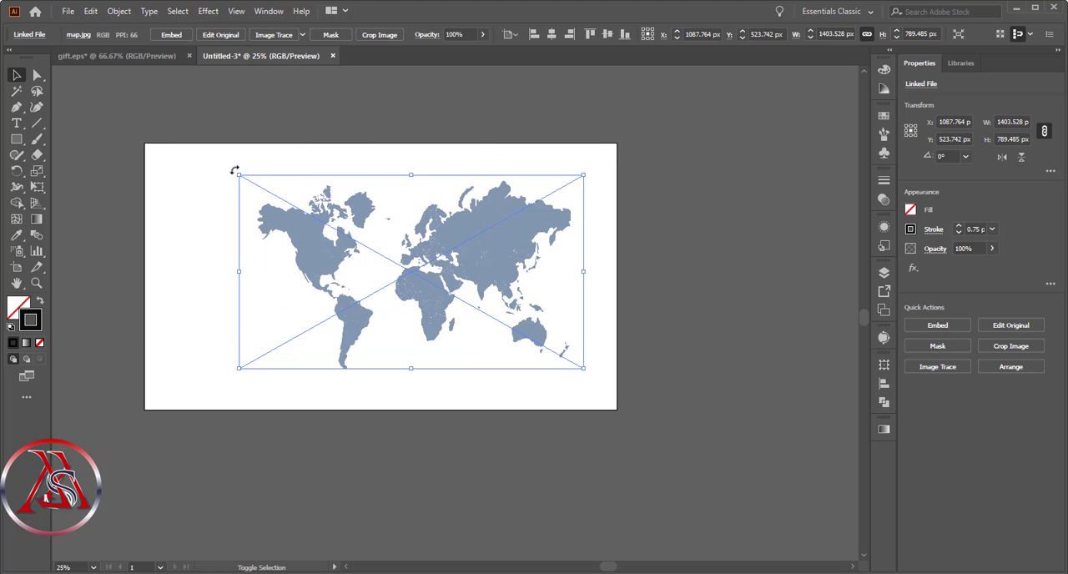
drag(239, 175, 86, 134)
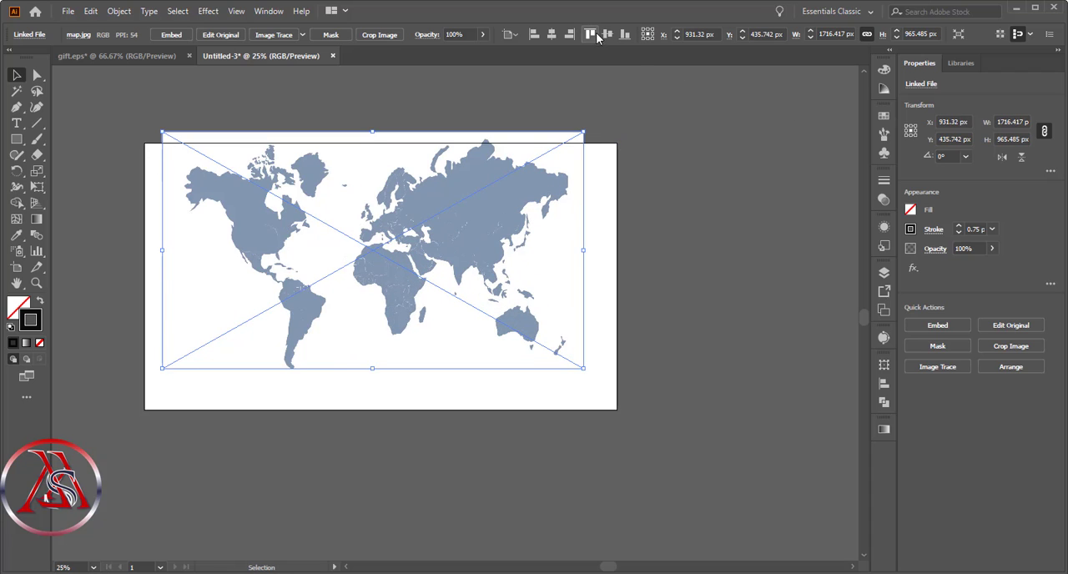
click(606, 34)
click(552, 34)
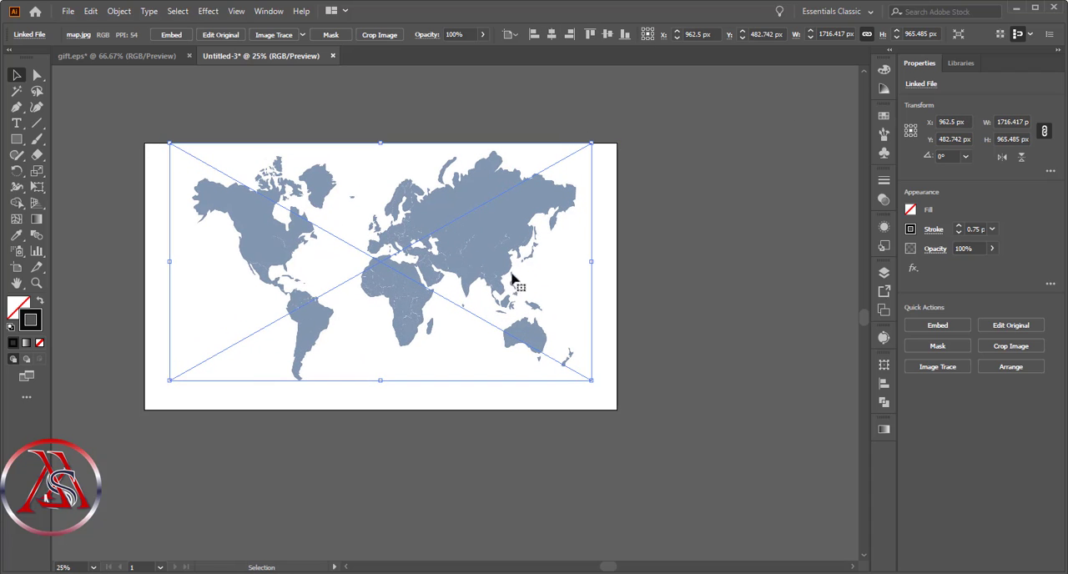
click(612, 38)
- Enlarge the map image to about 1858 × 1045 px and centre it horizontally and vertically on the artboard
drag(169, 157, 151, 147)
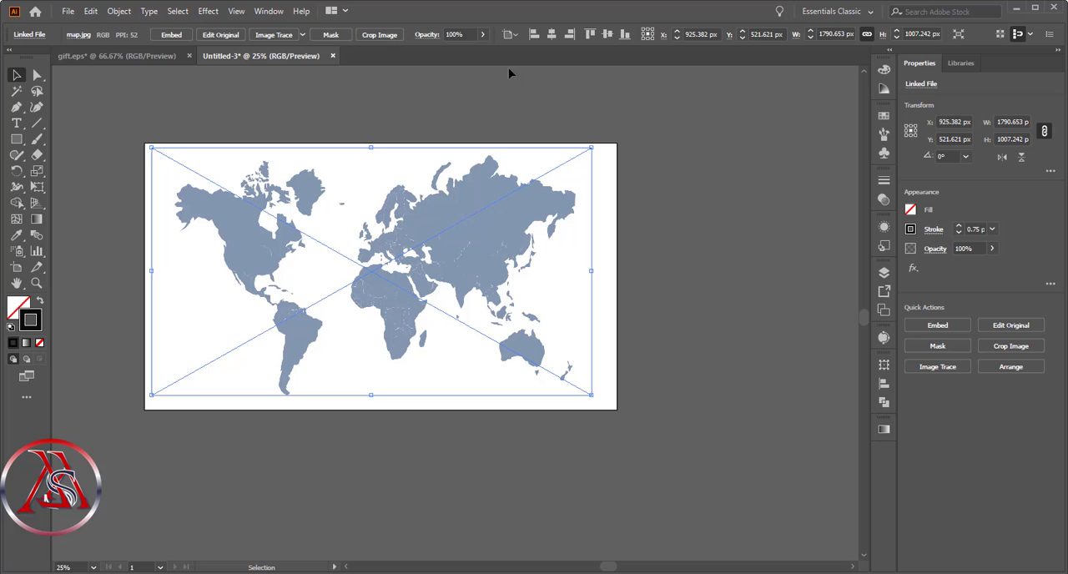
click(552, 34)
click(608, 36)
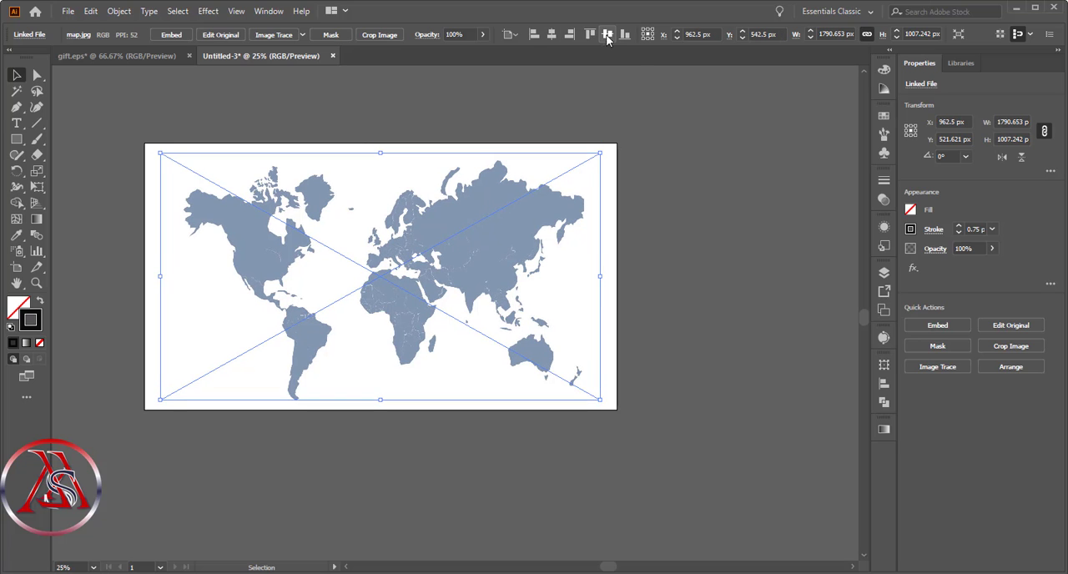
drag(600, 400, 616, 409)
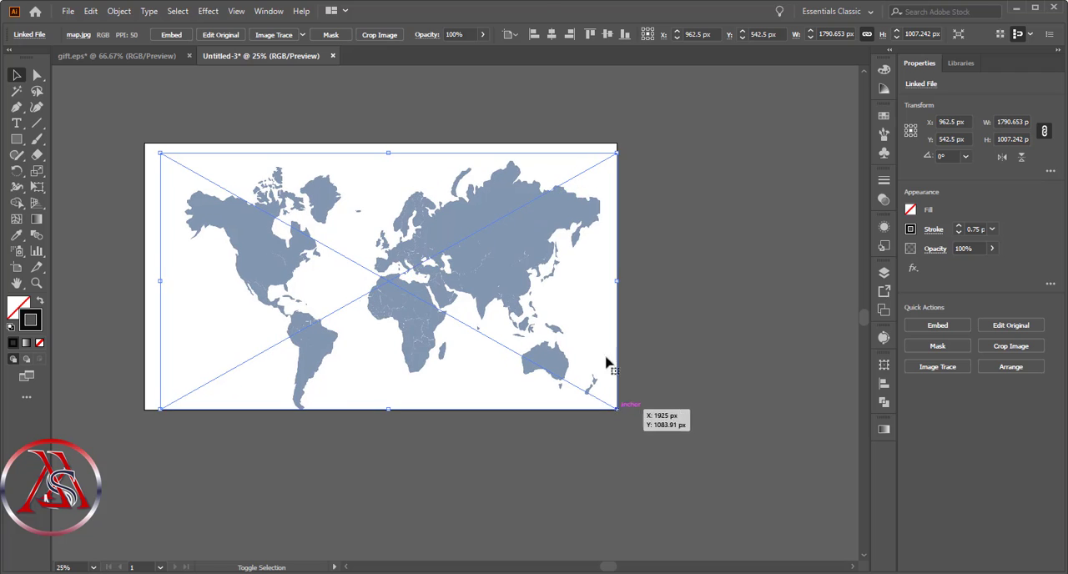
click(608, 35)
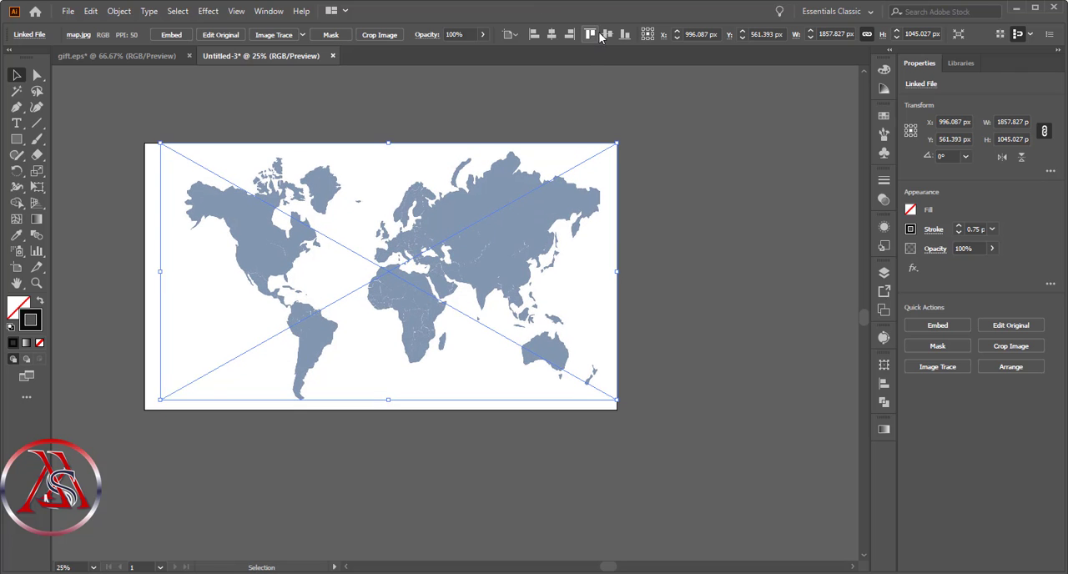
click(551, 34)
click(561, 104)
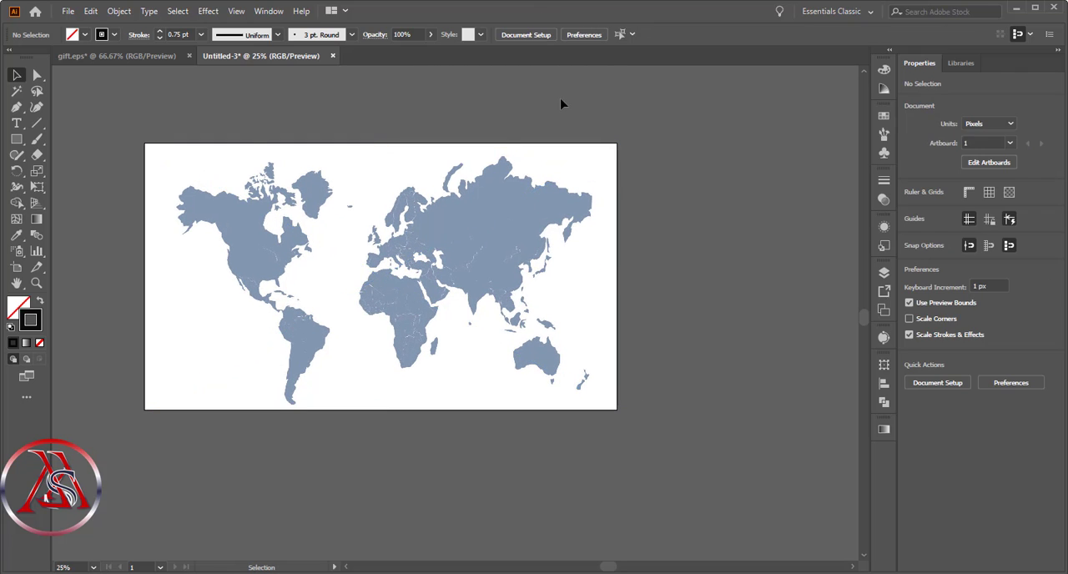
- Image Trace the world map in Color mode with a Limited palette, ignoring white
click(344, 238)
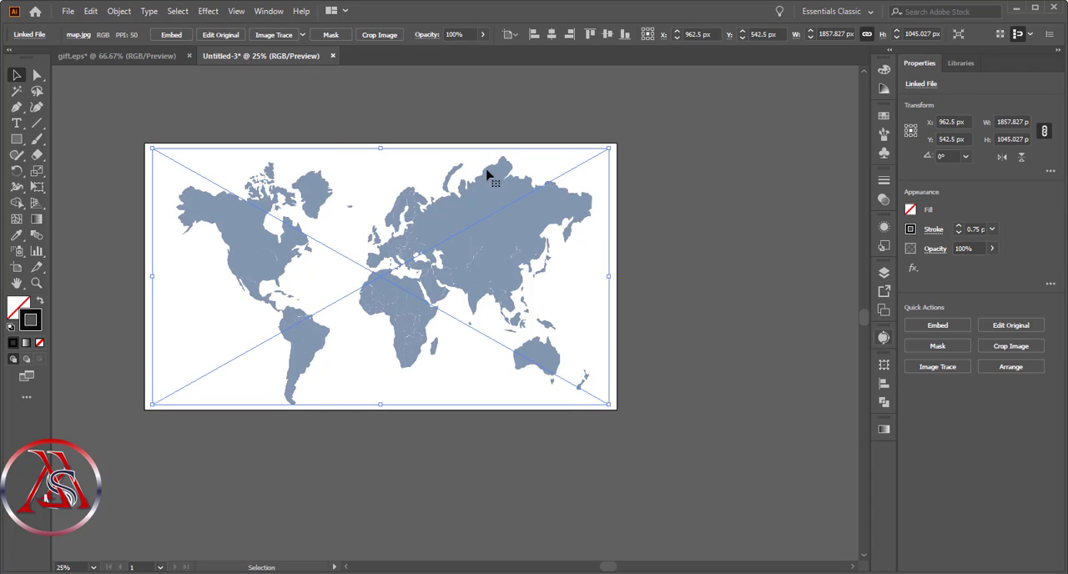
click(276, 34)
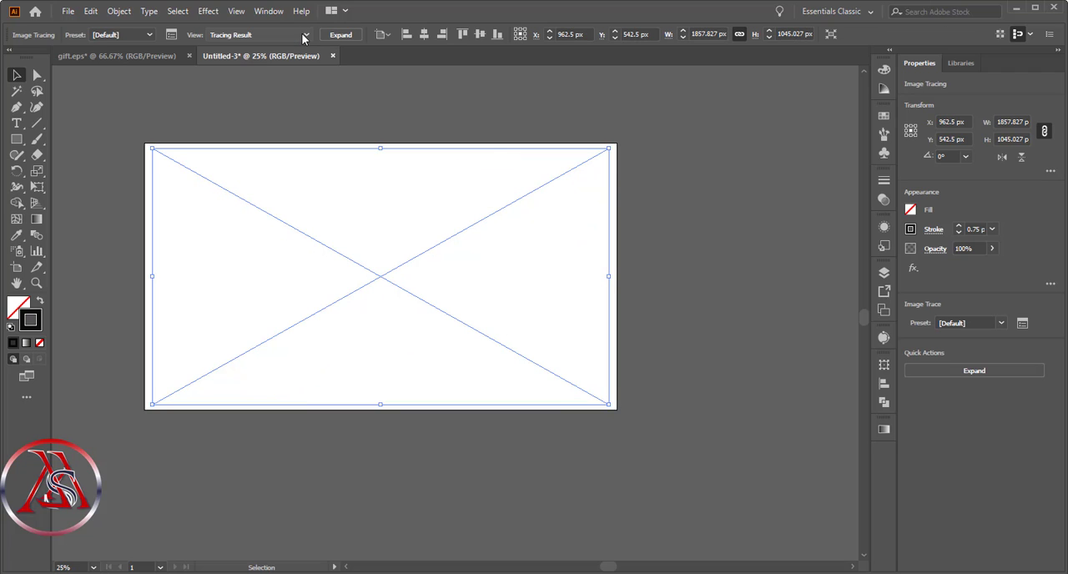
click(883, 336)
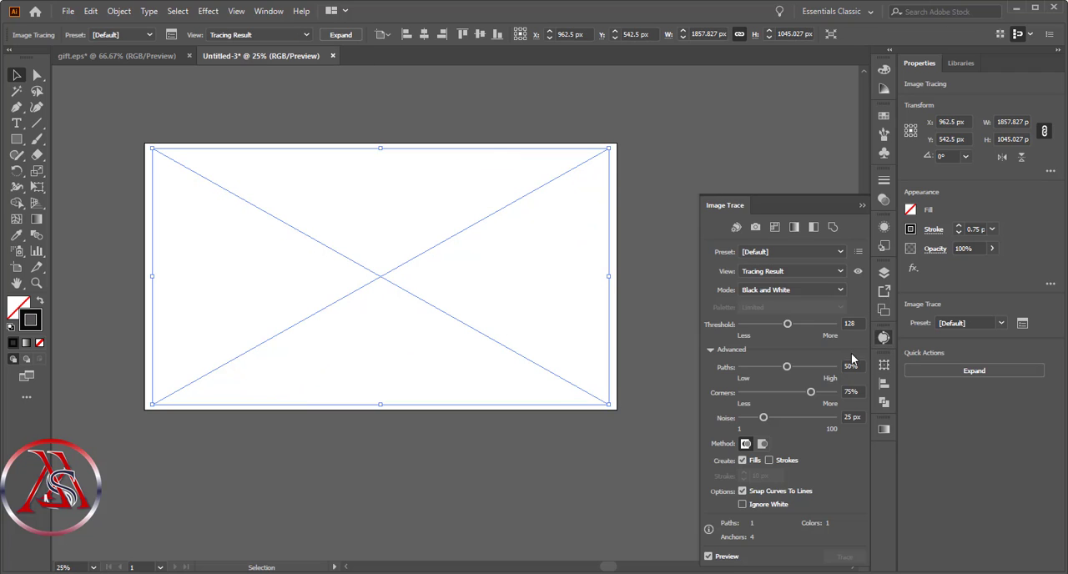
click(784, 289)
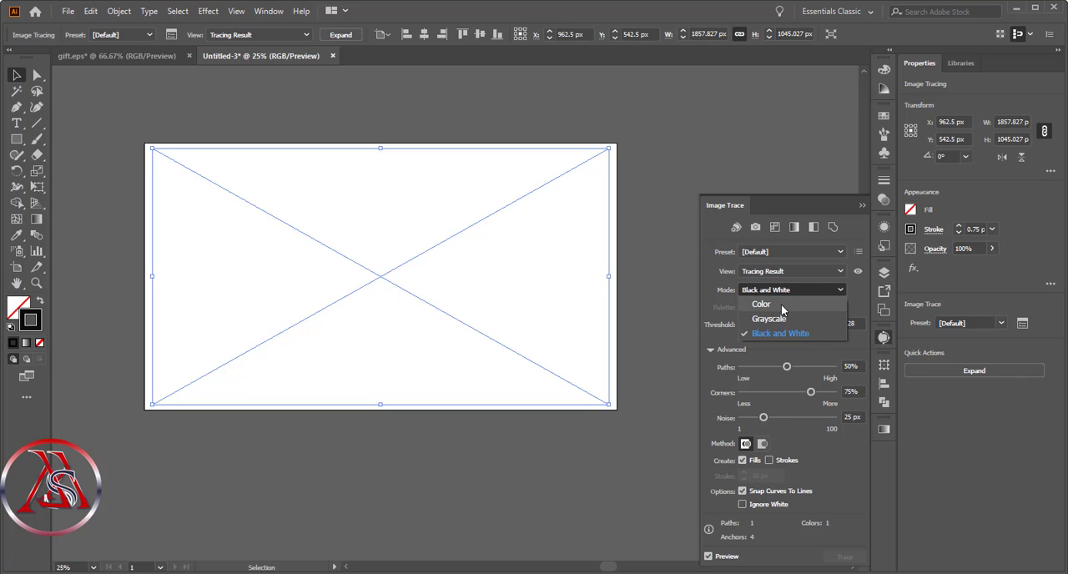
click(781, 304)
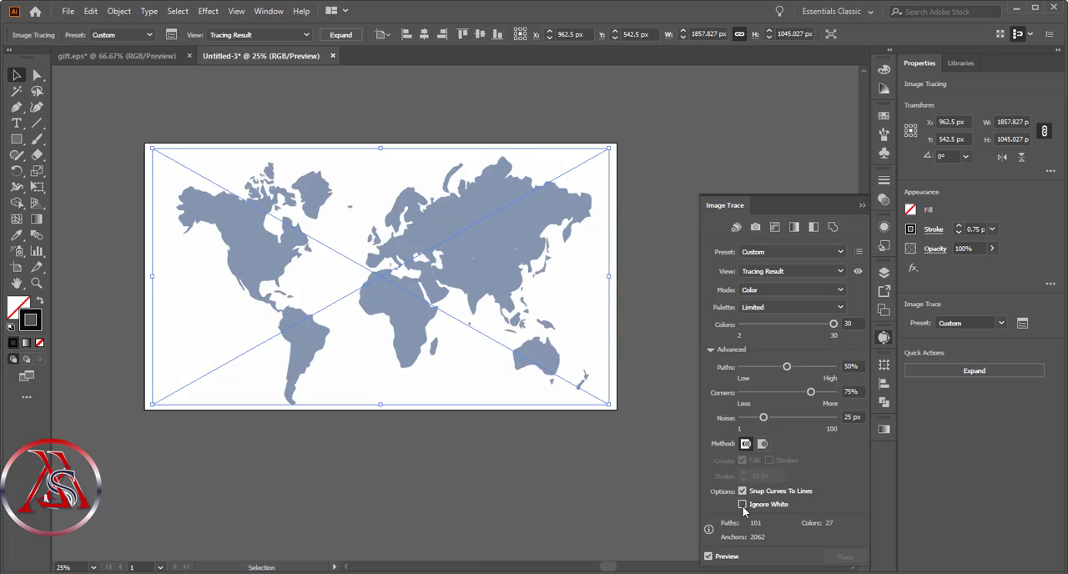
click(742, 505)
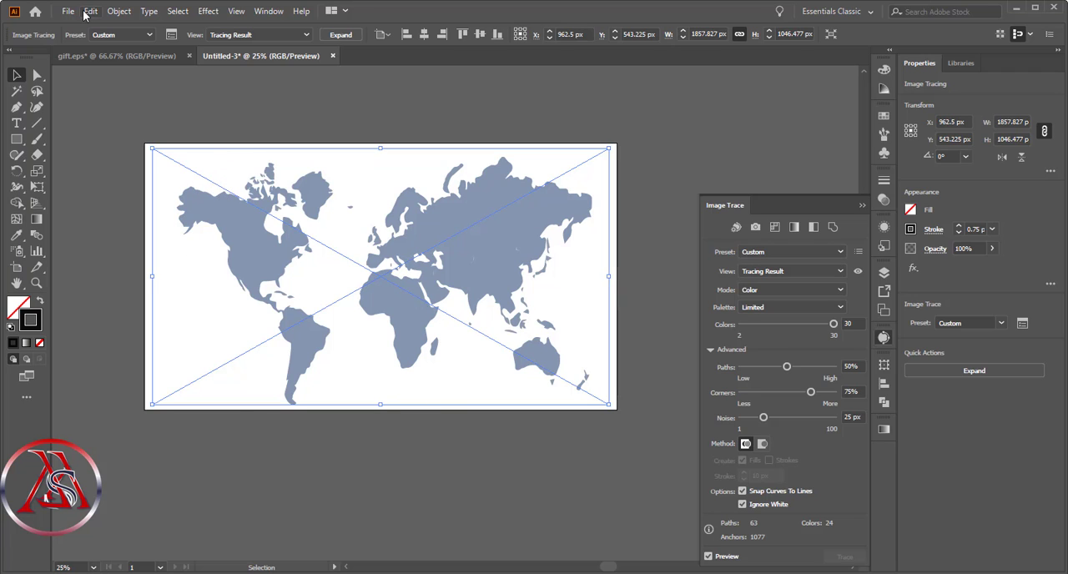
- Expand the traced map into paths and ungroup the resulting shapes
click(341, 34)
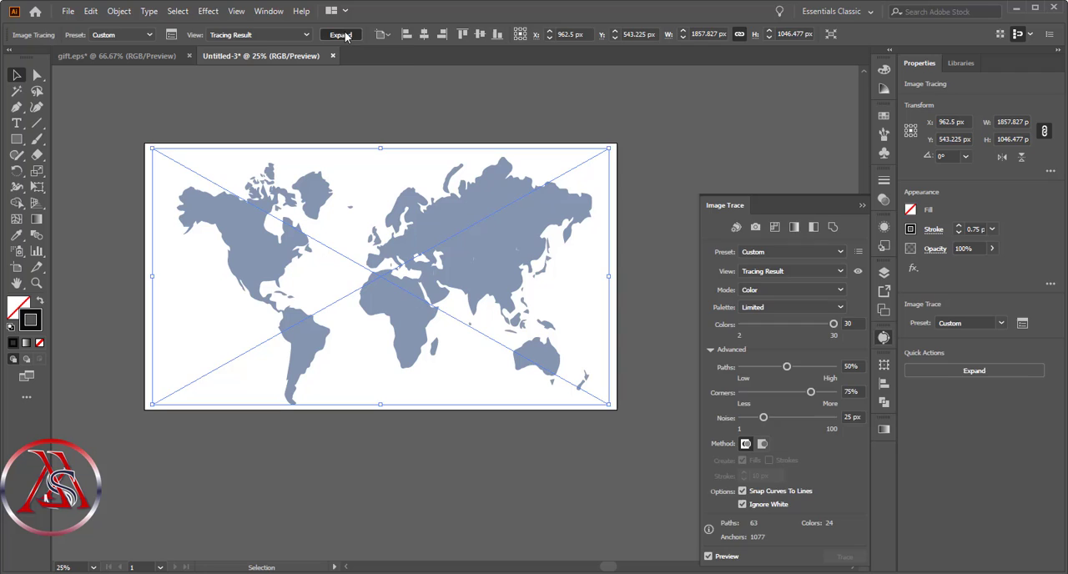
right_click(378, 208)
click(438, 318)
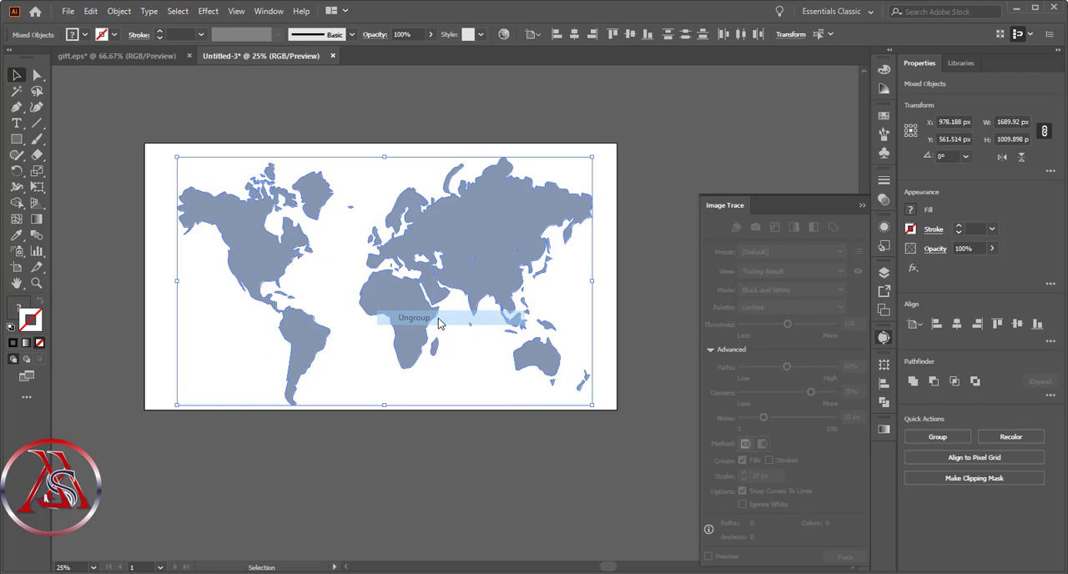
click(444, 501)
- Try moving the Americas shape away from the rest of the map and undo the move
click(220, 209)
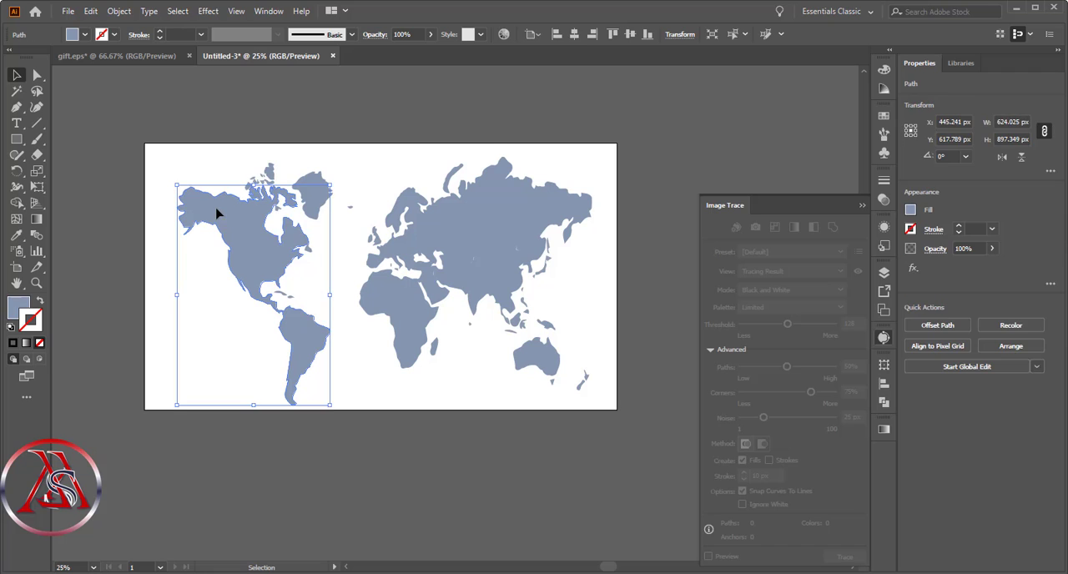
drag(256, 214, 154, 166)
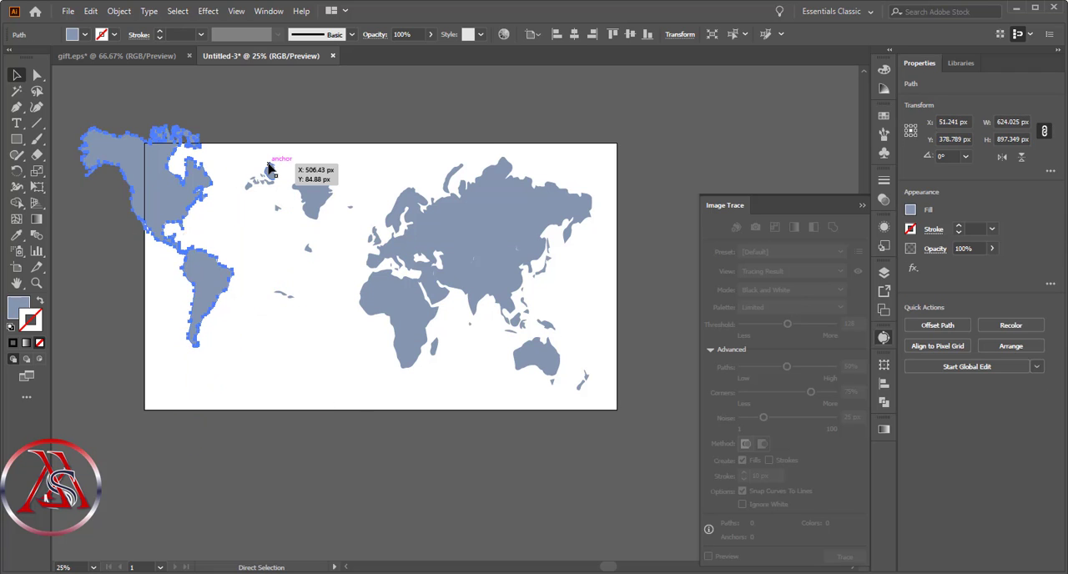
key(ctrl+z)
click(379, 118)
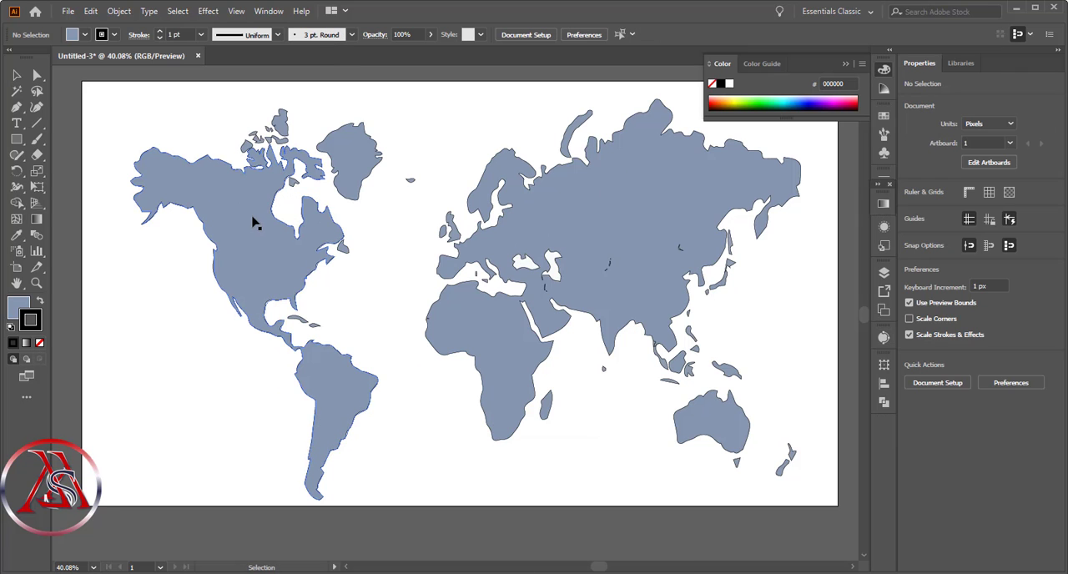
- Remove the fill from the Americas shape and from all other map shapes, keeping only their black outlines
click(238, 202)
click(24, 309)
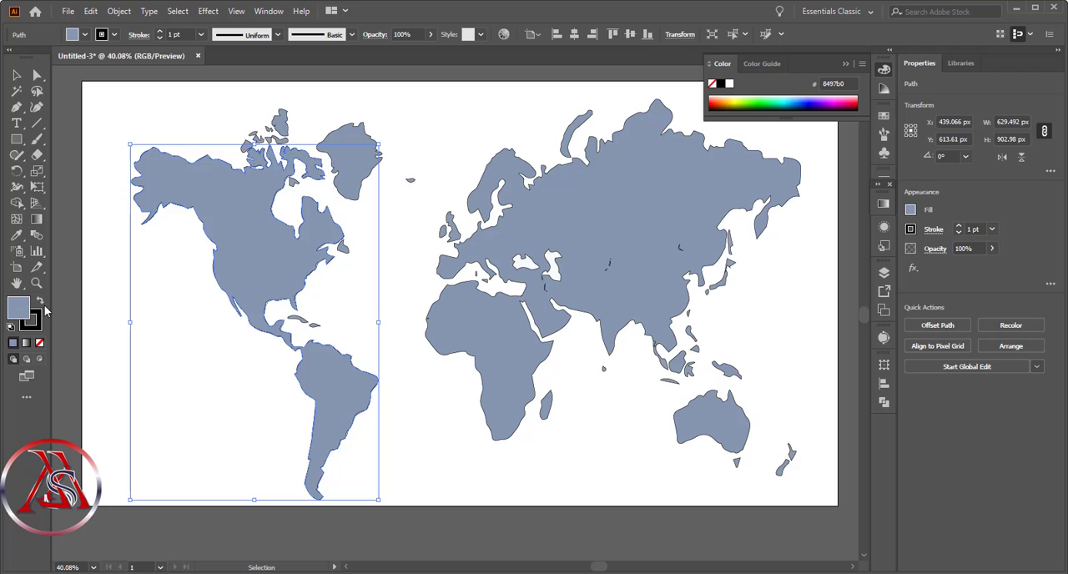
click(40, 344)
click(520, 255)
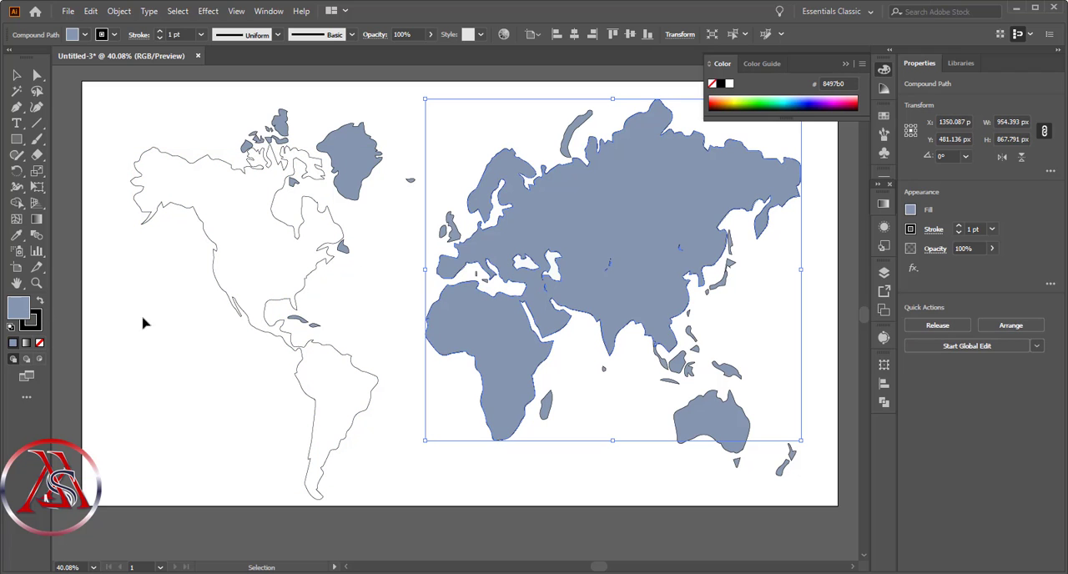
click(107, 139)
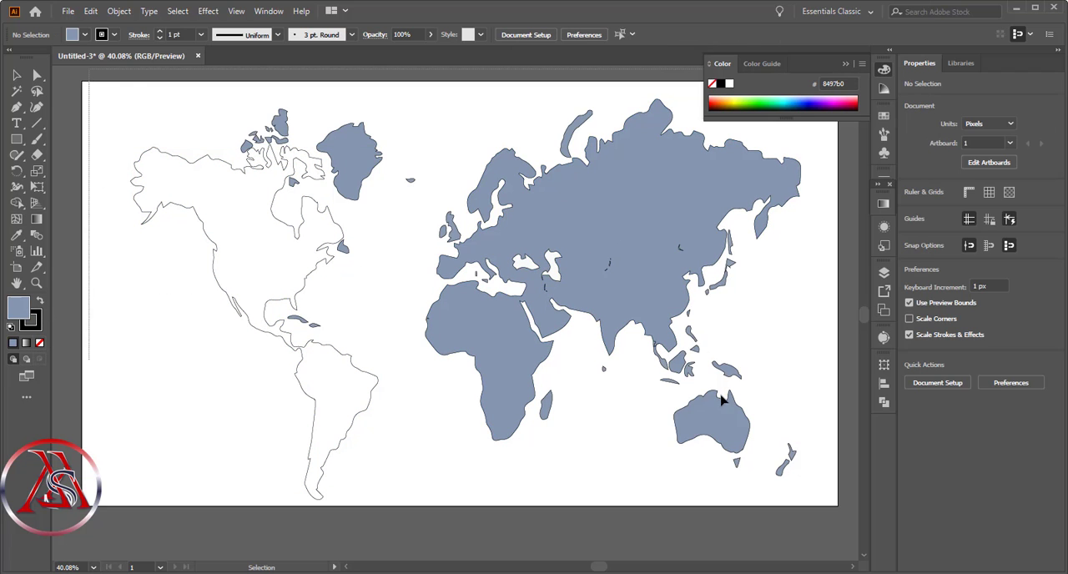
key(ctrl+a)
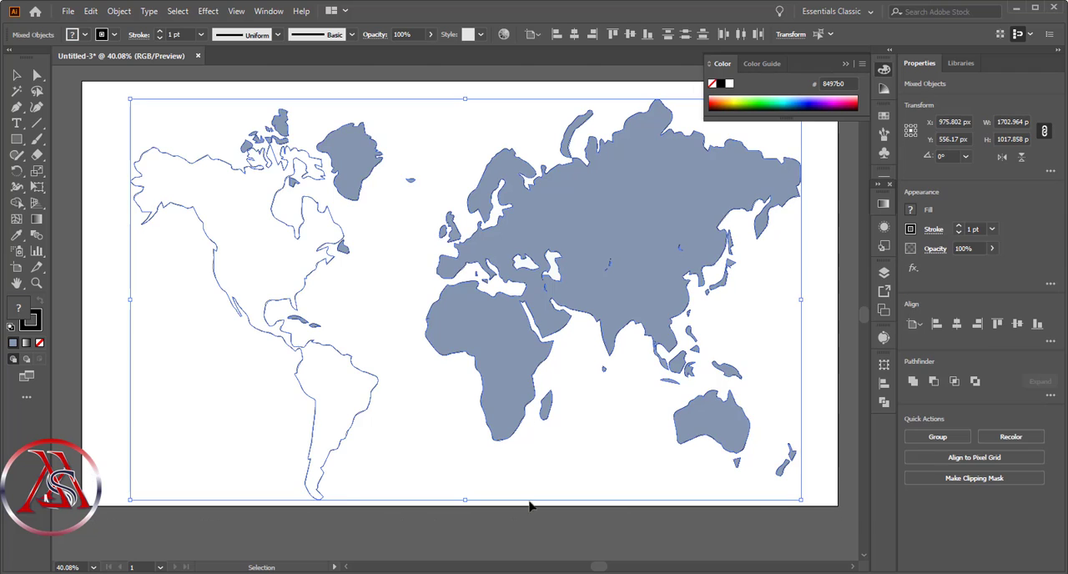
click(40, 344)
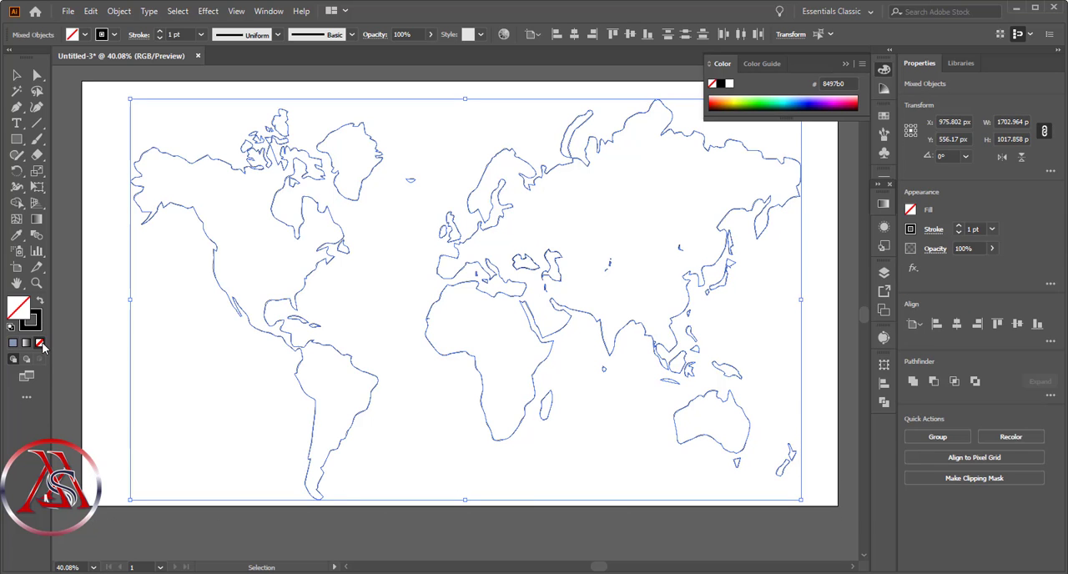
click(402, 95)
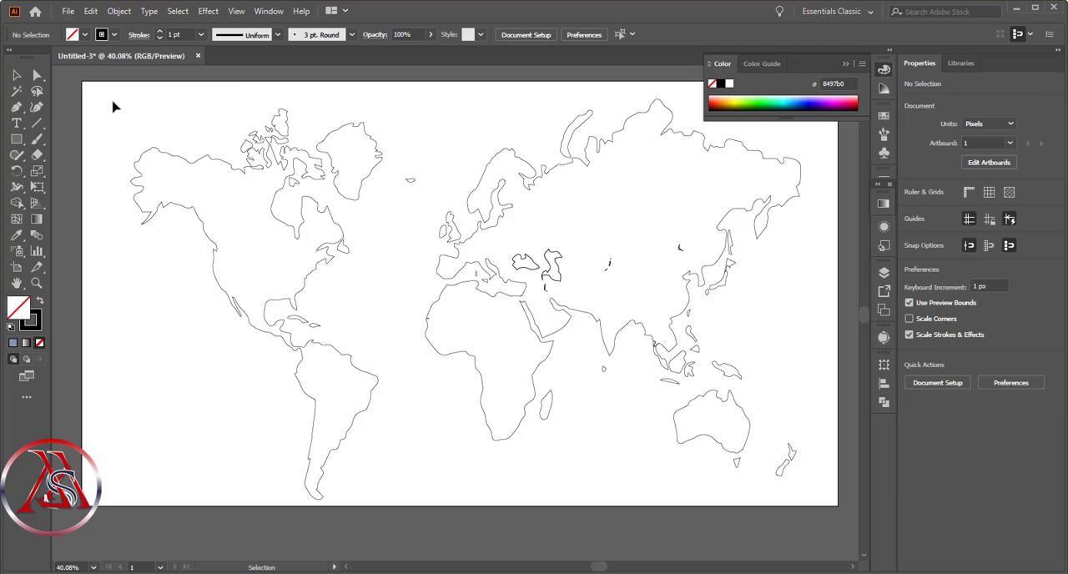
- Set the stroke weight of all map outlines to 3 pt
drag(107, 94, 849, 538)
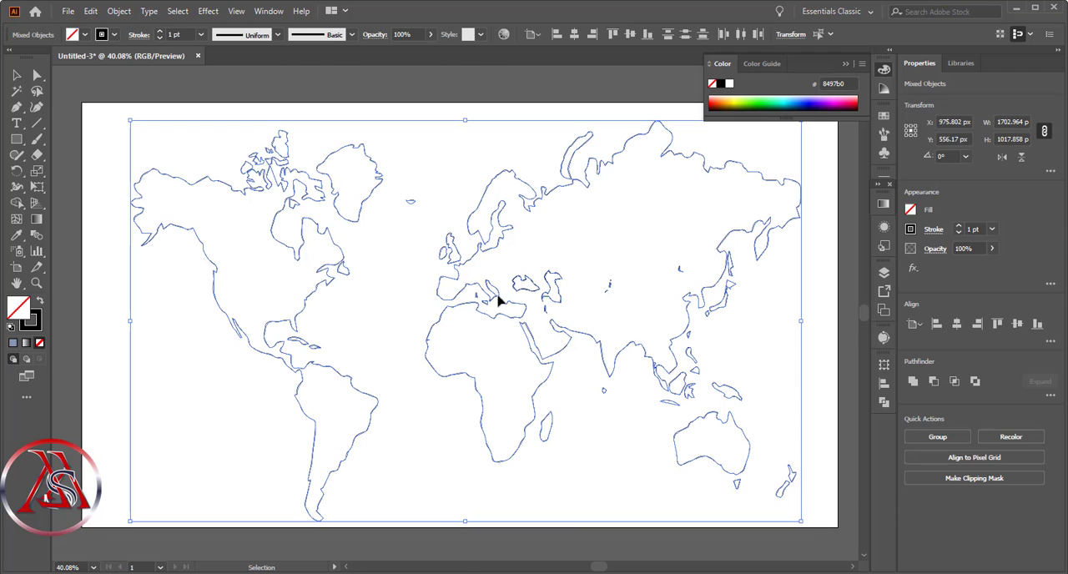
click(161, 32)
click(160, 32)
click(160, 32)
click(160, 32)
click(160, 31)
click(161, 31)
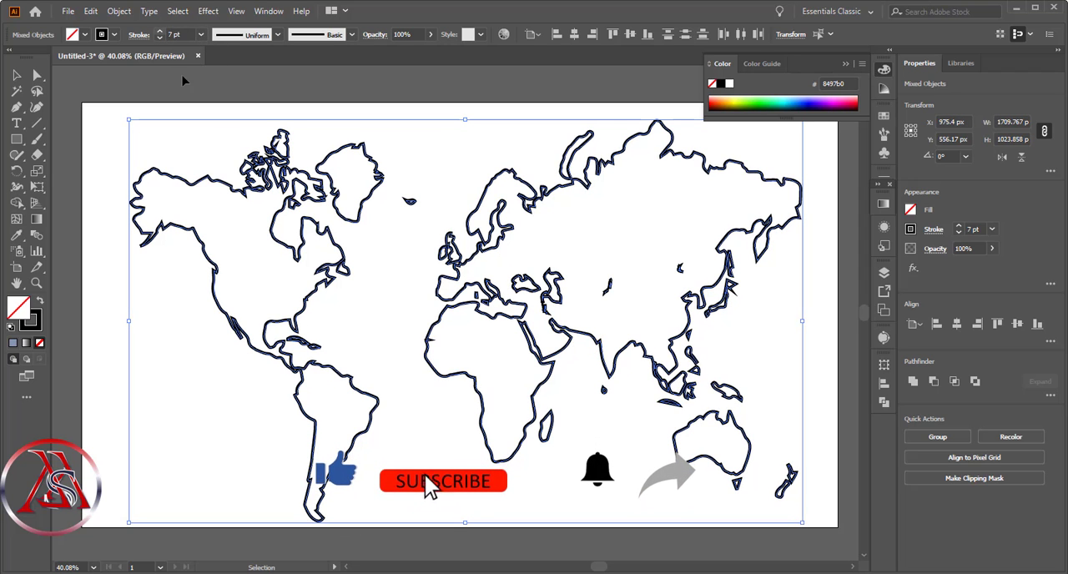
click(160, 36)
click(161, 36)
click(161, 36)
click(160, 36)
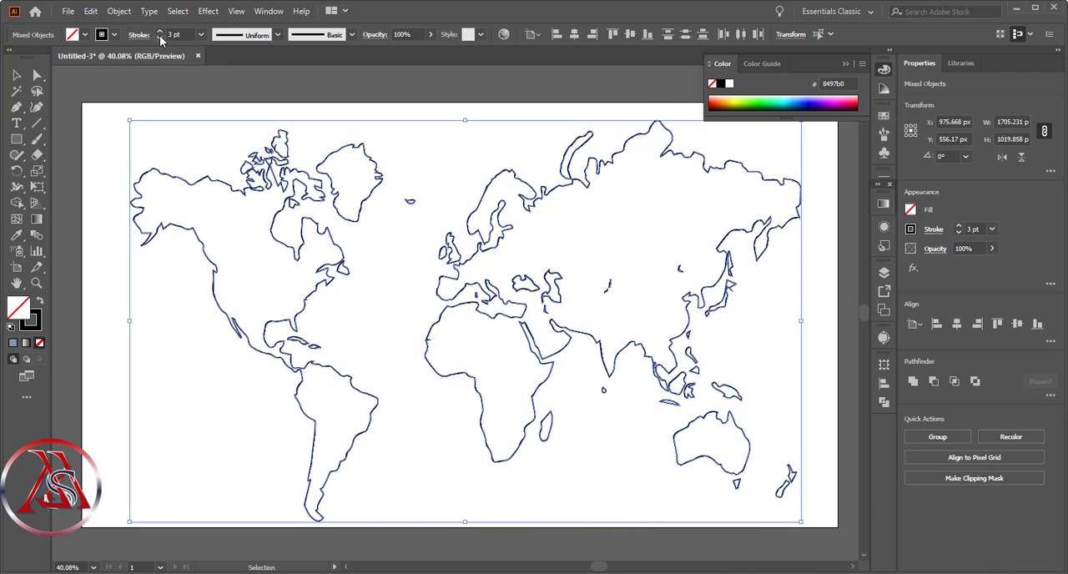
click(161, 37)
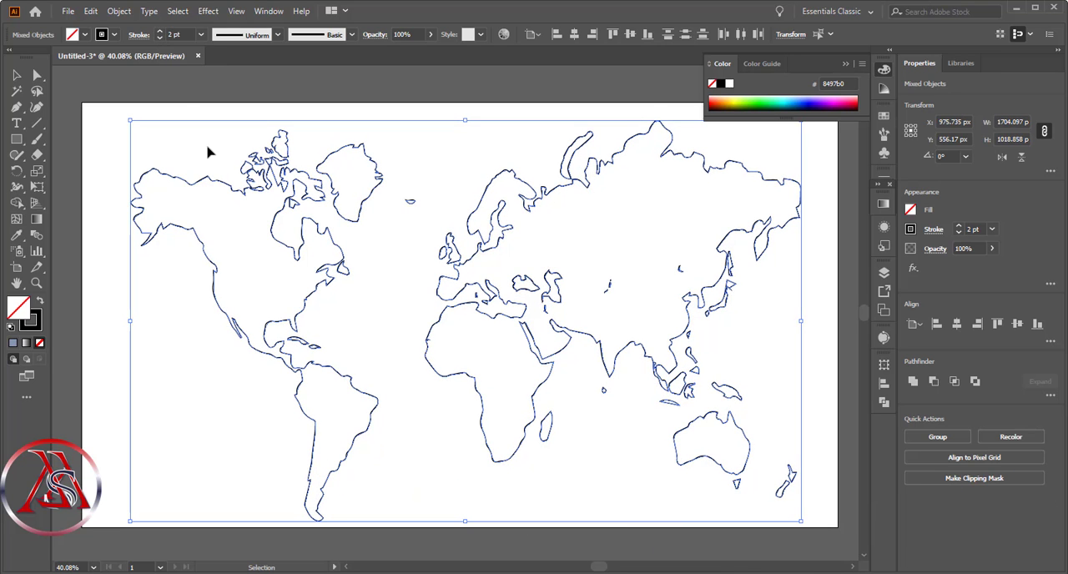
click(161, 31)
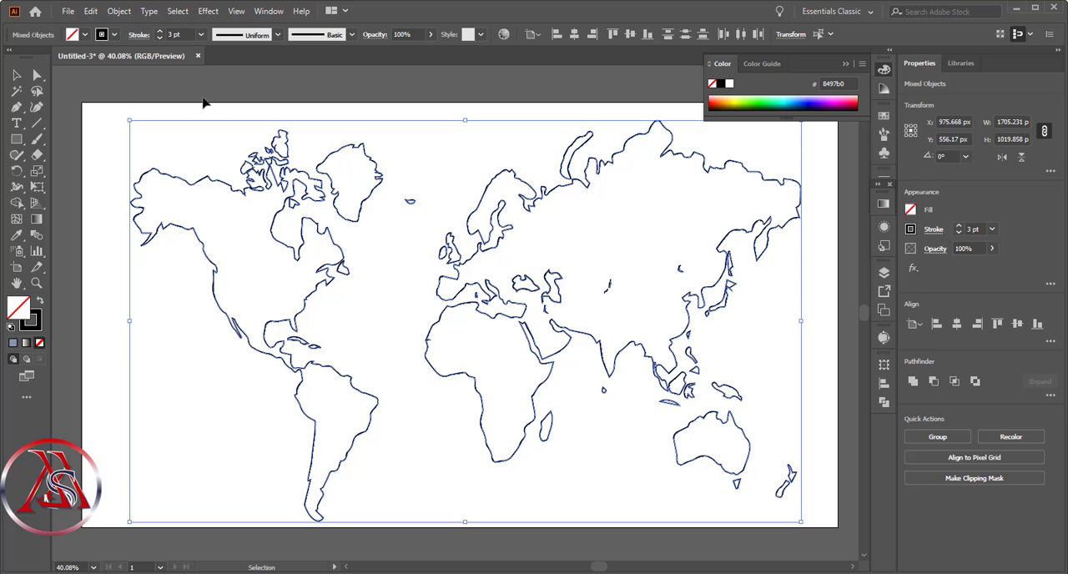
click(206, 104)
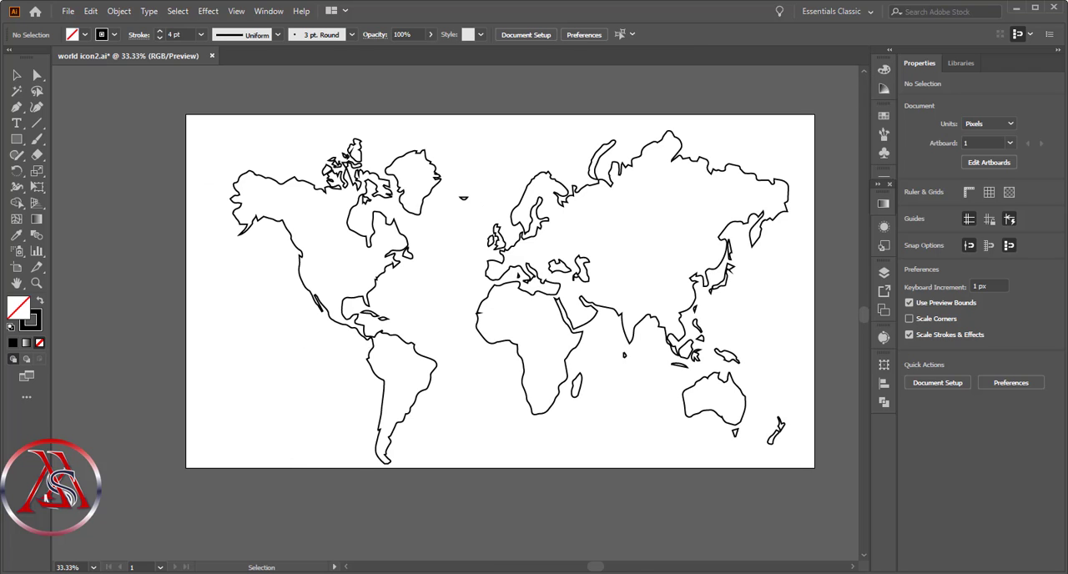
- Draw a 20 × 20 px square with no fill and a 4 pt black stroke in the artboard's lower-left area
click(15, 138)
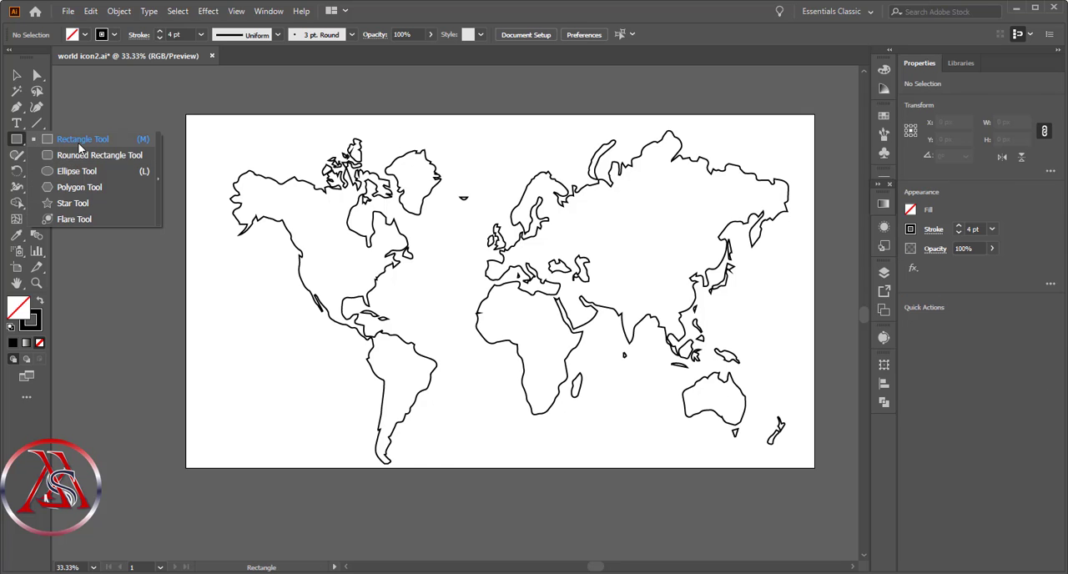
click(81, 141)
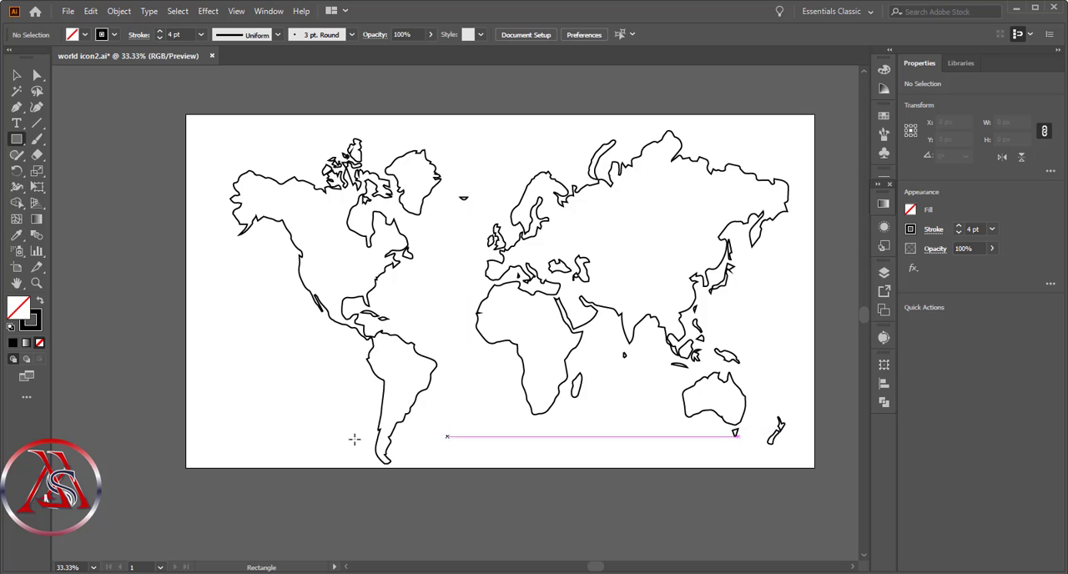
drag(209, 409, 243, 448)
key(z)
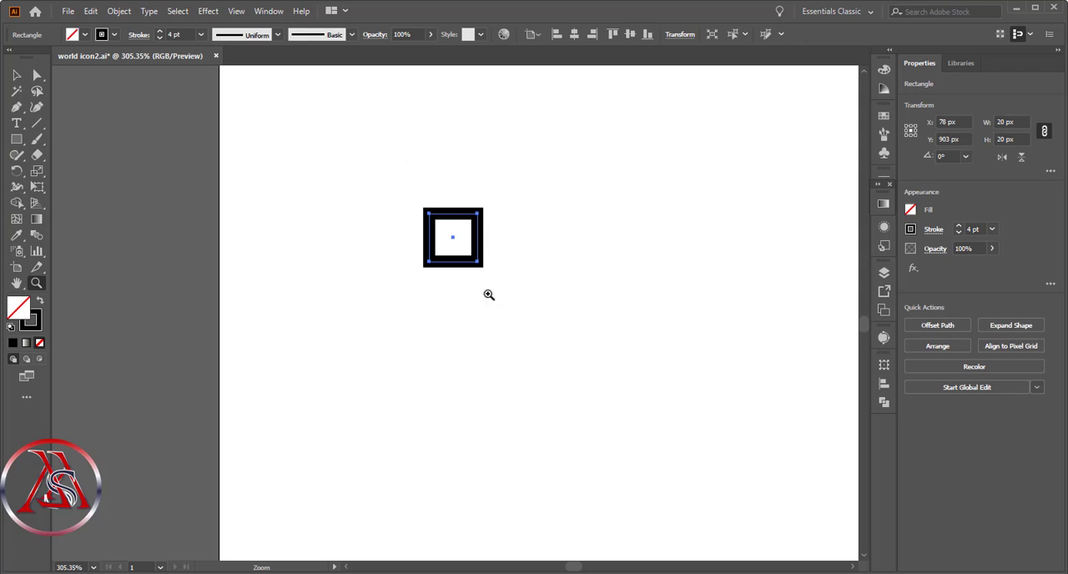
scroll(592, 342, up, 2)
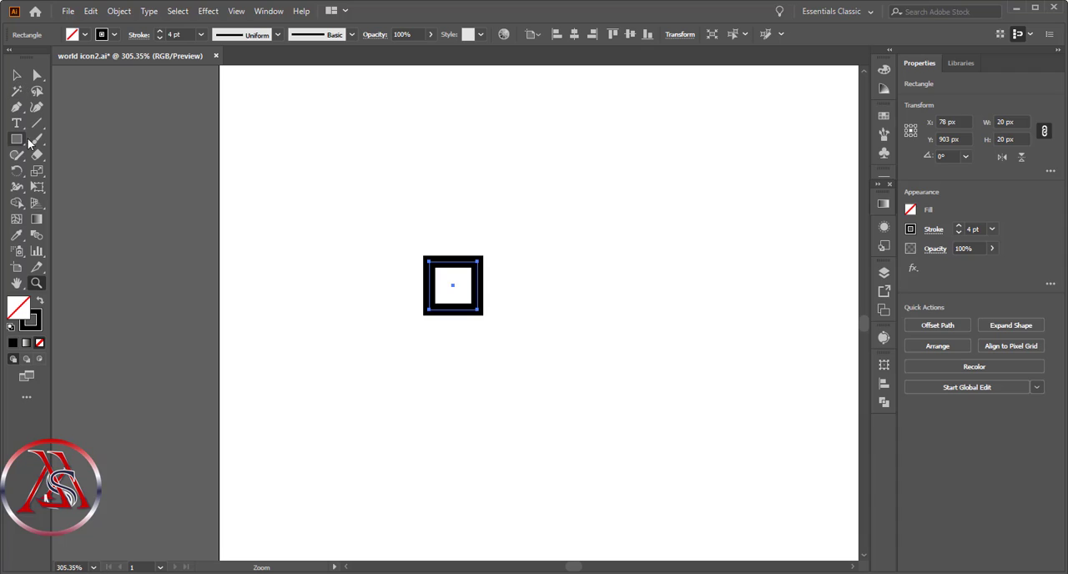
- Scale the square down to about 15 × 15 px and swap its fill and stroke, giving it a solid black fill without an outline
click(16, 75)
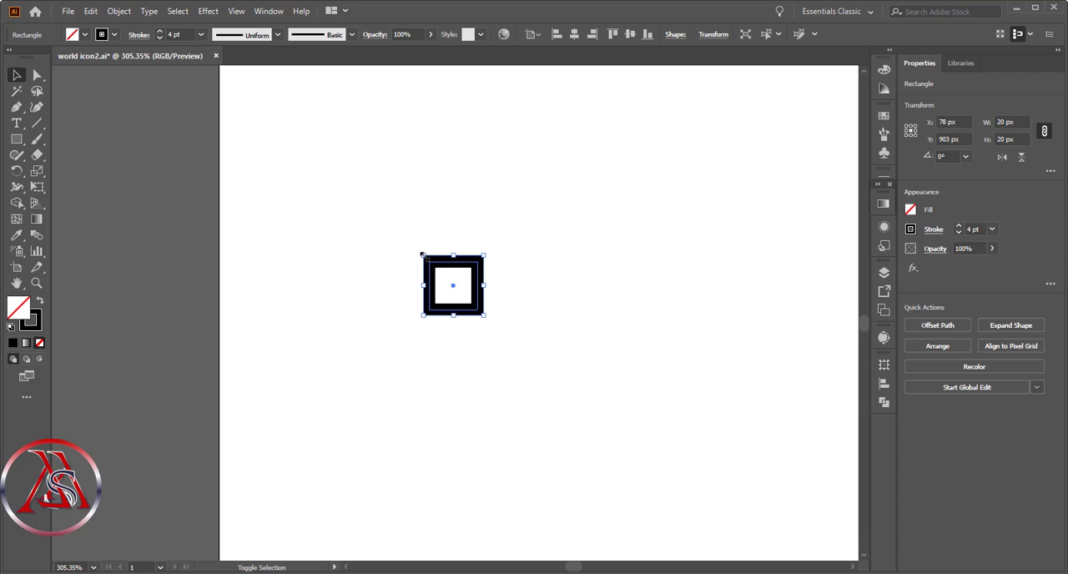
drag(422, 254, 437, 270)
click(353, 250)
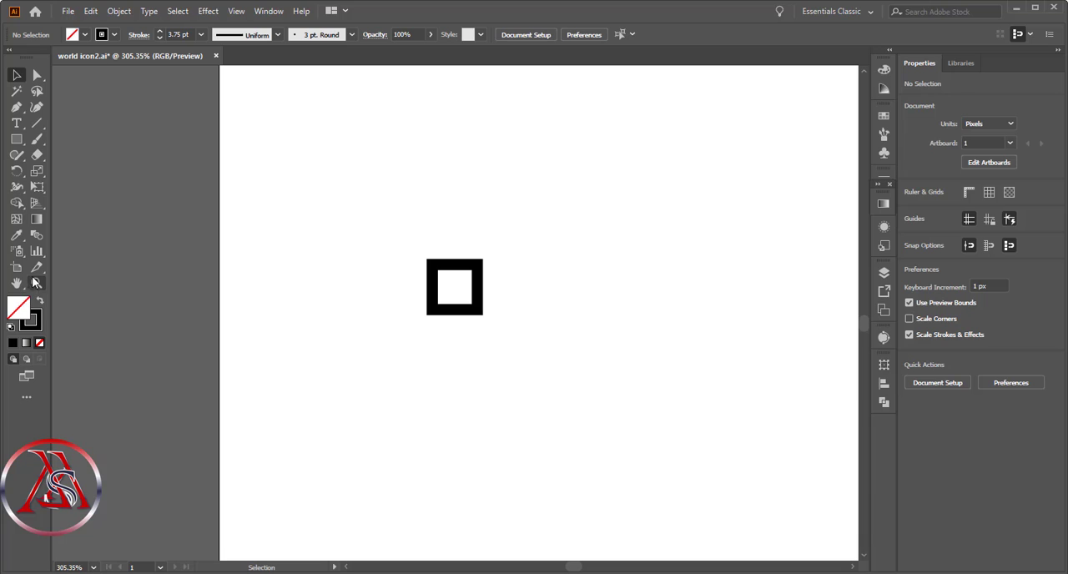
click(39, 302)
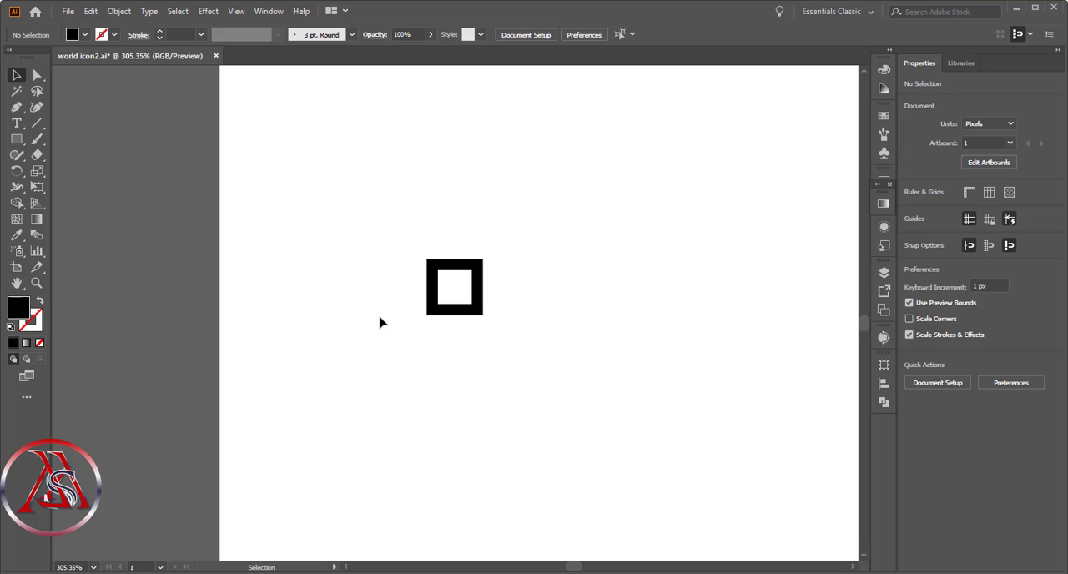
click(481, 295)
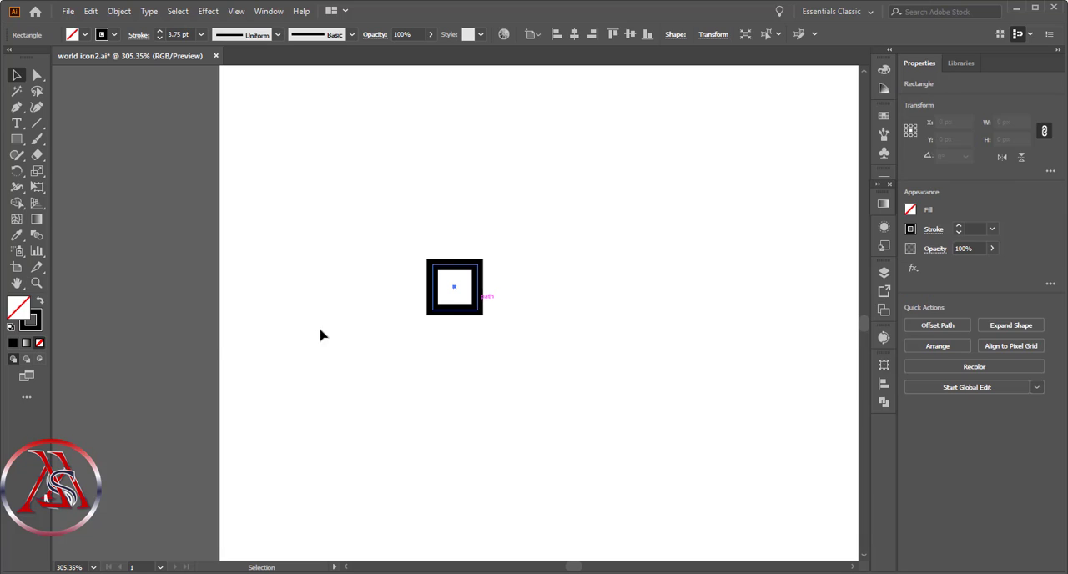
click(38, 302)
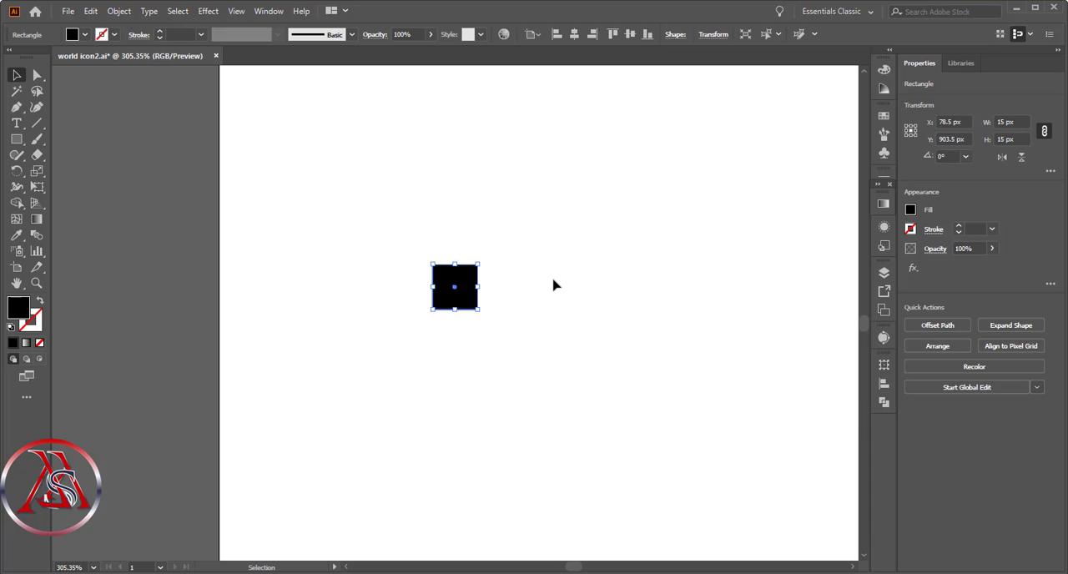
click(554, 285)
- Try a dark red fill on the square, then fill it with the pure blue swatch instead
click(458, 287)
click(911, 211)
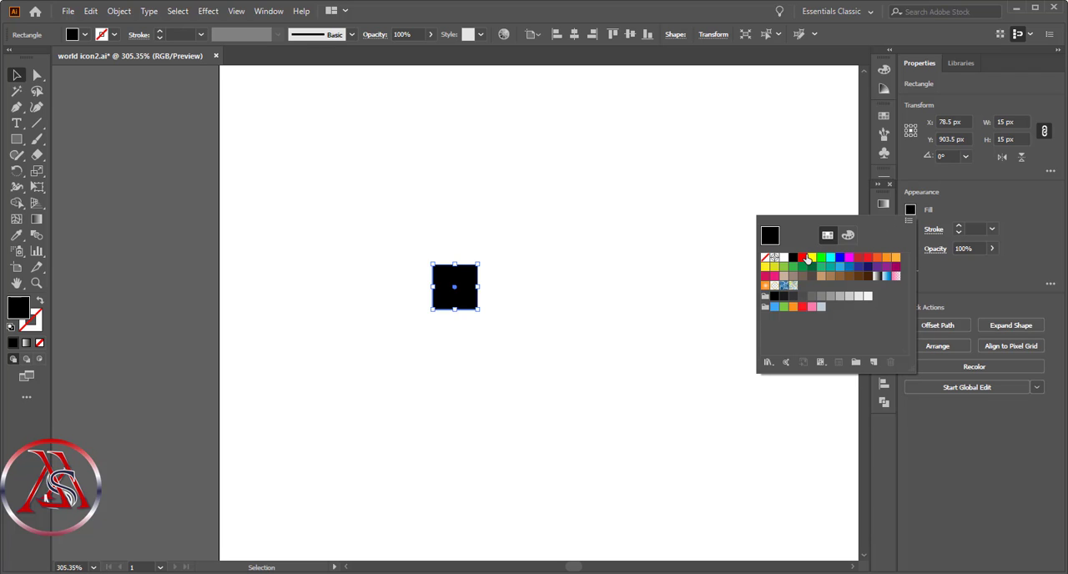
click(859, 258)
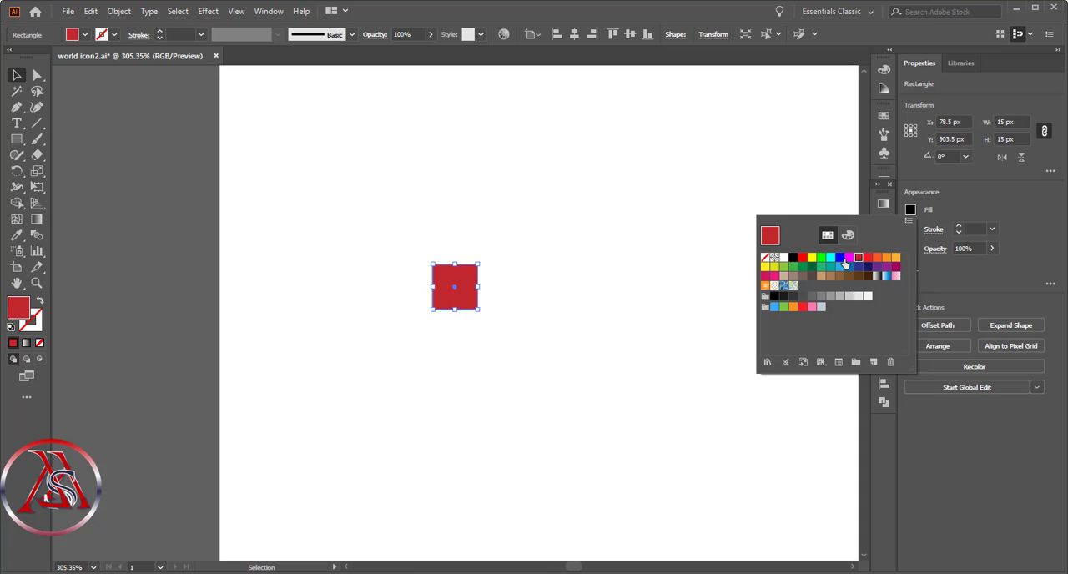
click(842, 258)
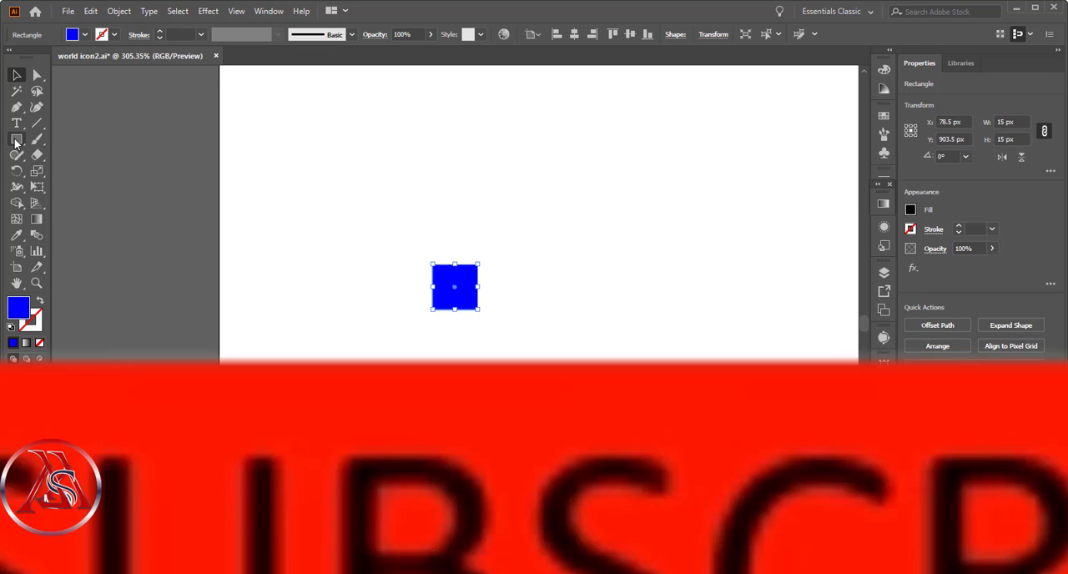
- Draw an 8 × 8 px circle over the blue square's upper-left corner and change the circle's fill to black
click(15, 140)
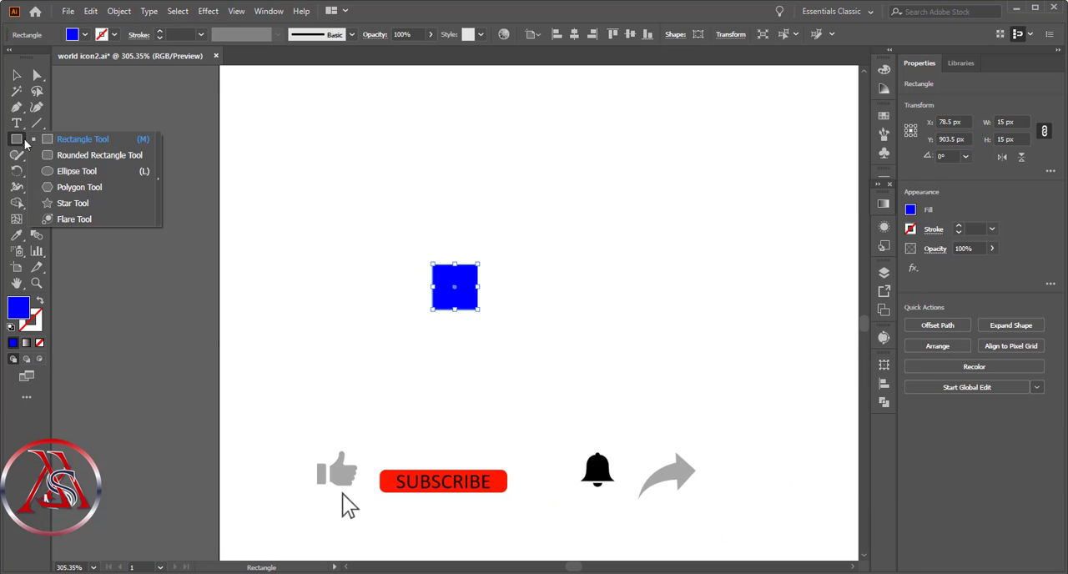
click(77, 171)
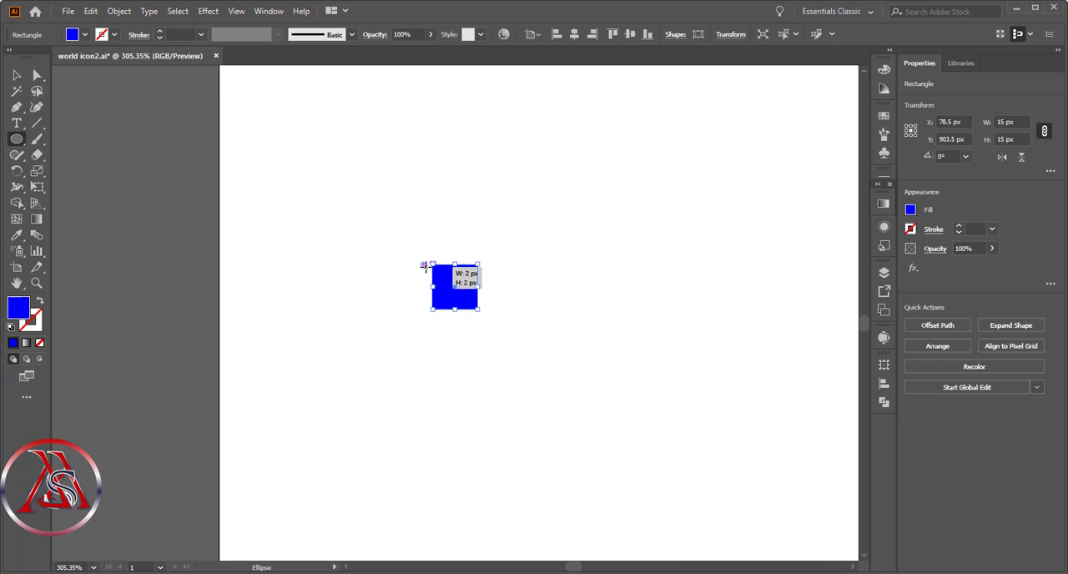
drag(421, 262, 446, 286)
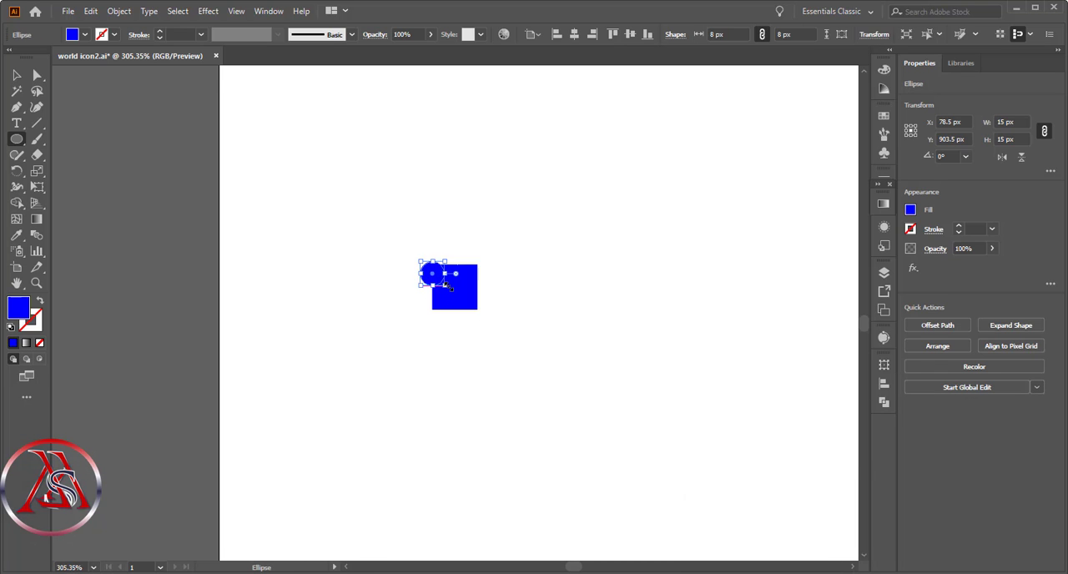
double_click(20, 309)
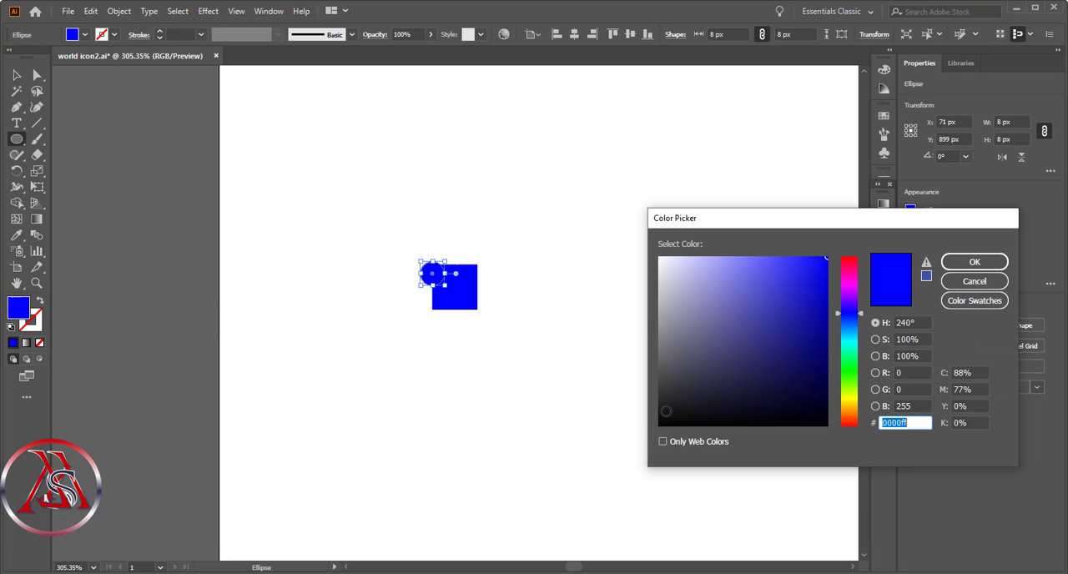
text(000000)
click(974, 262)
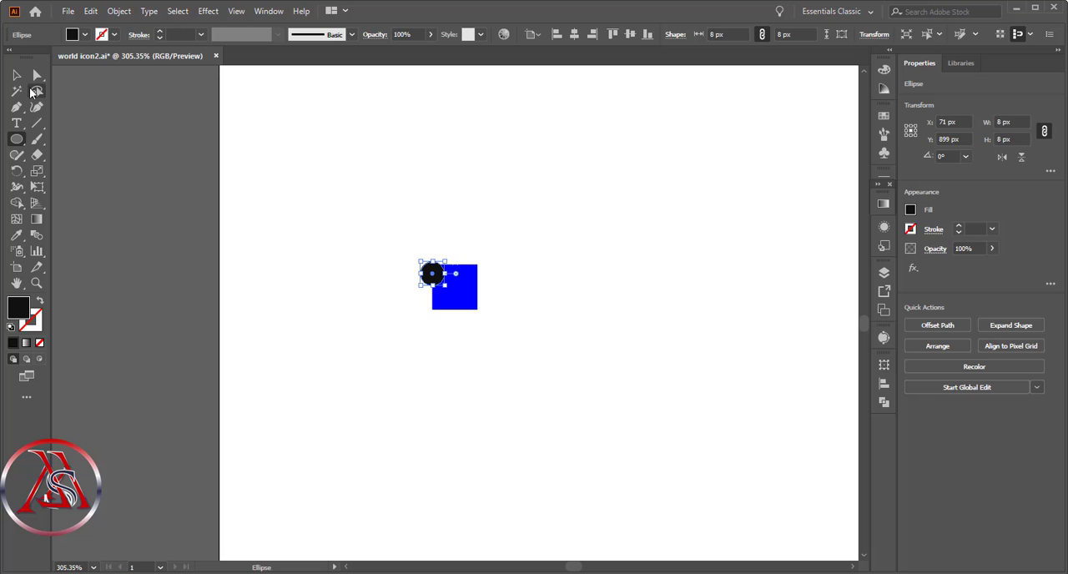
- Nudge the black circle up and right to X 72 px, Y 897 px, over the square's upper-left corner
click(20, 79)
click(355, 279)
click(432, 279)
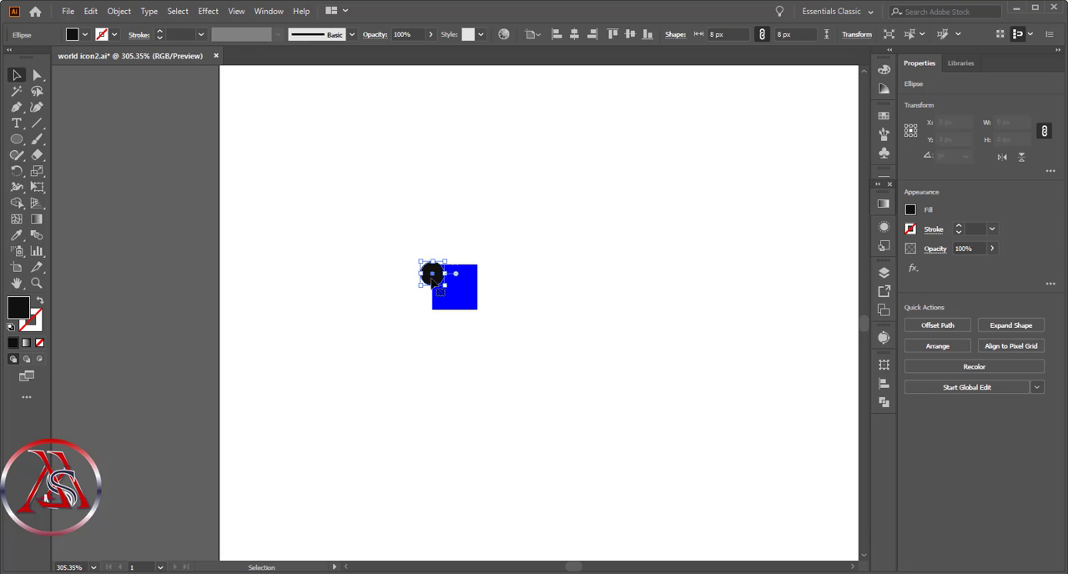
drag(432, 279, 436, 273)
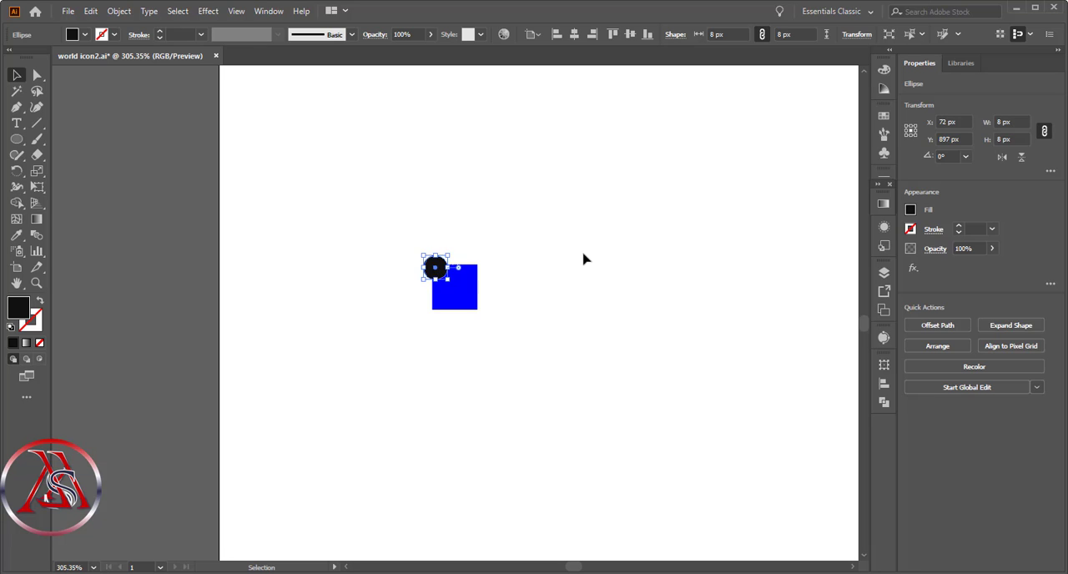
click(585, 260)
- Move the black circle to the square's upper-right corner, centred on the corner point at X 86 px, Y 896 px
click(437, 274)
click(36, 283)
drag(378, 223, 546, 368)
key(v)
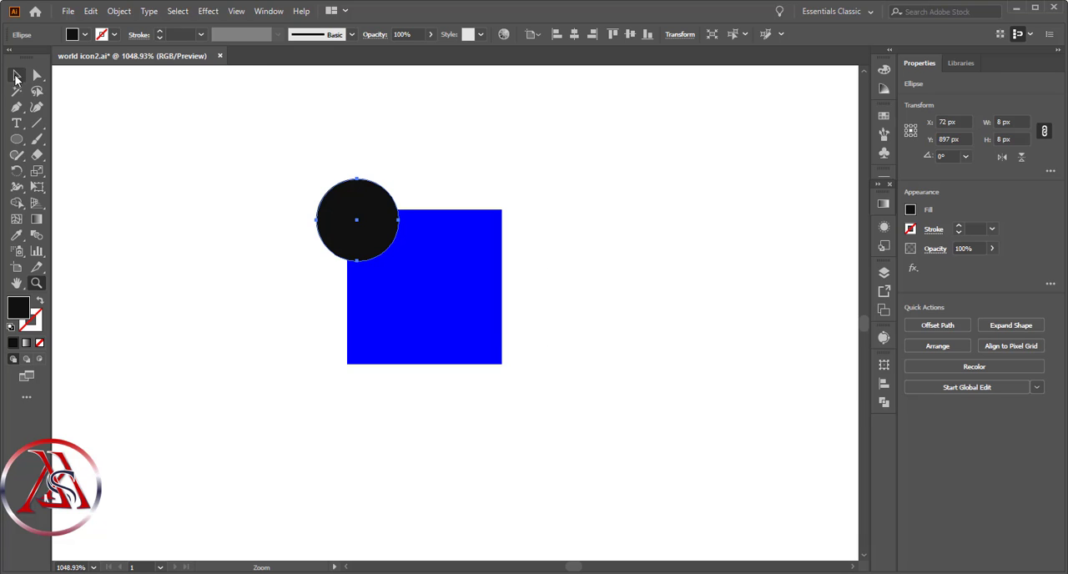
click(281, 294)
mouse_move(349, 243)
mouse_down()
mouse_move(350, 224)
mouse_move(346, 250)
mouse_up()
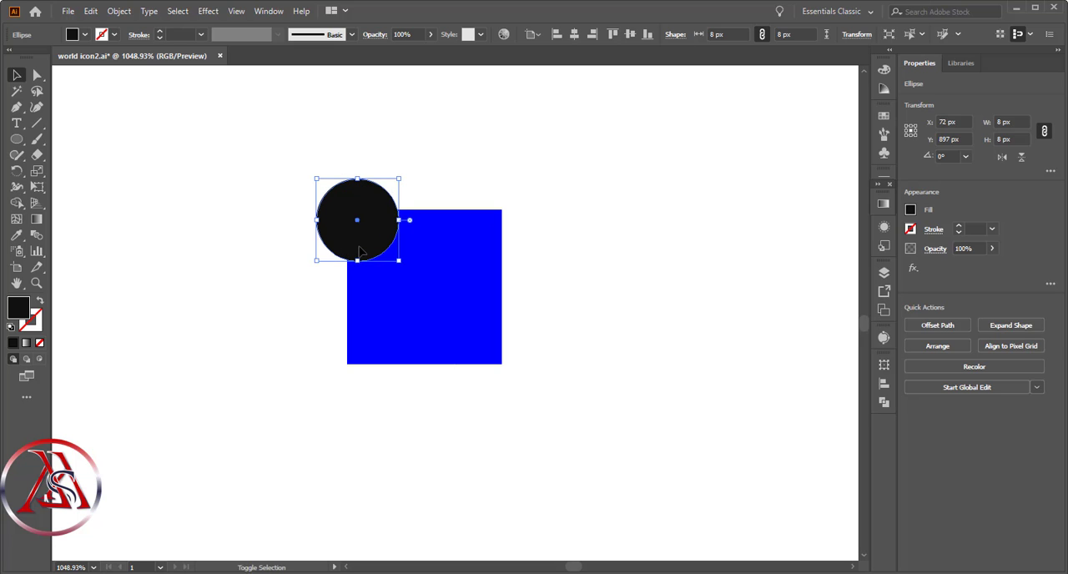
shift+click(359, 251)
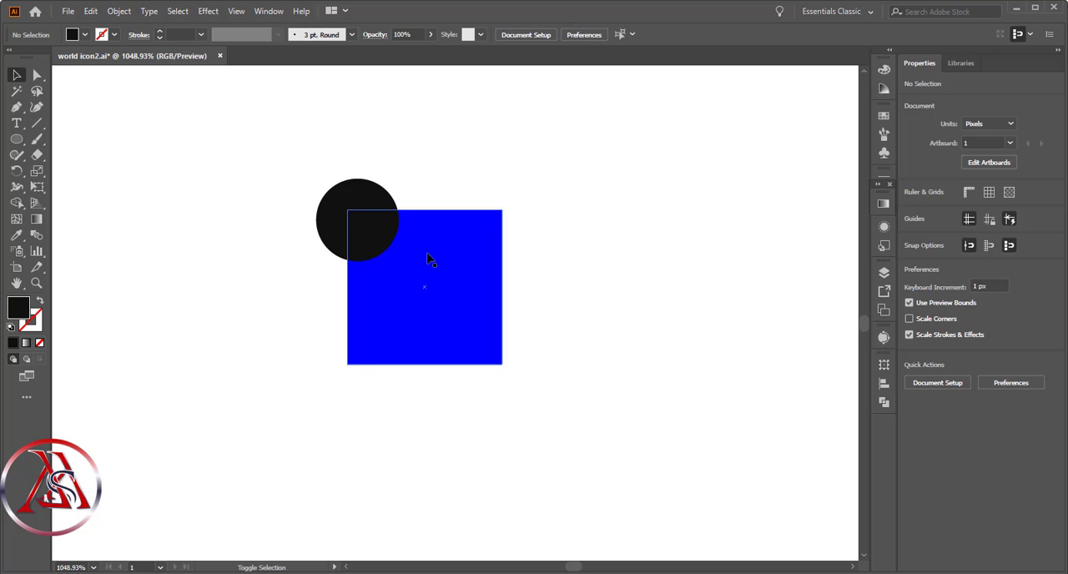
click(357, 218)
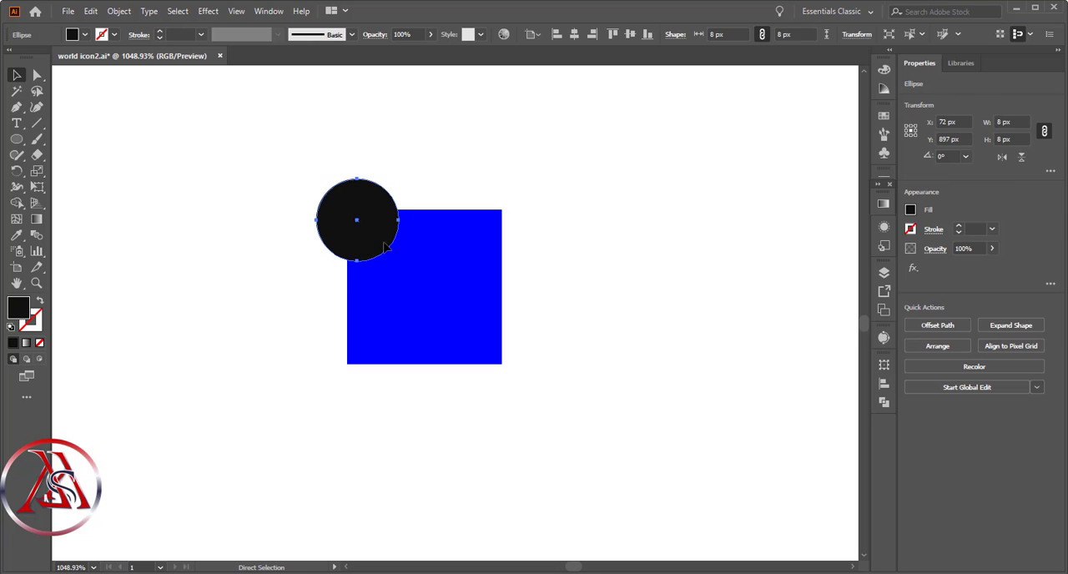
mouse_move(385, 247)
mouse_down()
mouse_move(520, 241)
mouse_move(510, 217)
mouse_move(509, 236)
mouse_move(525, 241)
mouse_move(512, 251)
mouse_move(514, 232)
mouse_up()
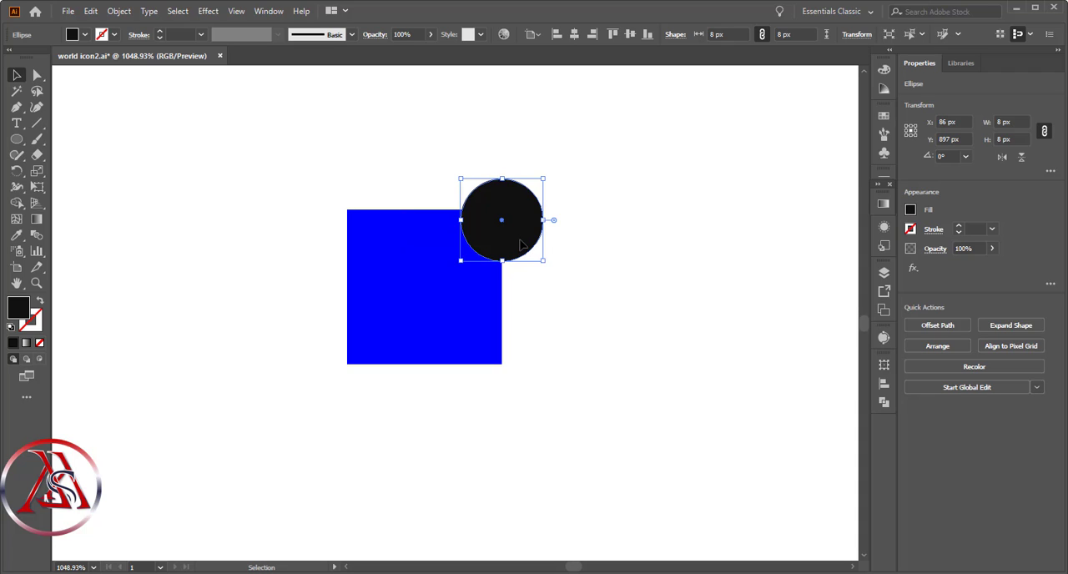
click(687, 279)
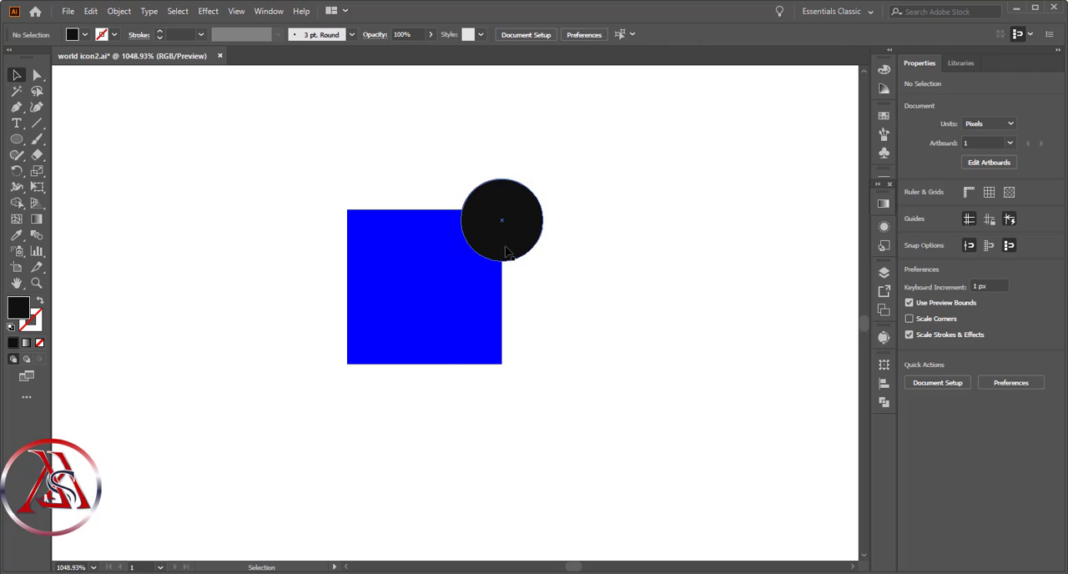
mouse_move(504, 247)
mouse_down()
mouse_move(565, 248)
mouse_move(494, 234)
mouse_up()
click(498, 218)
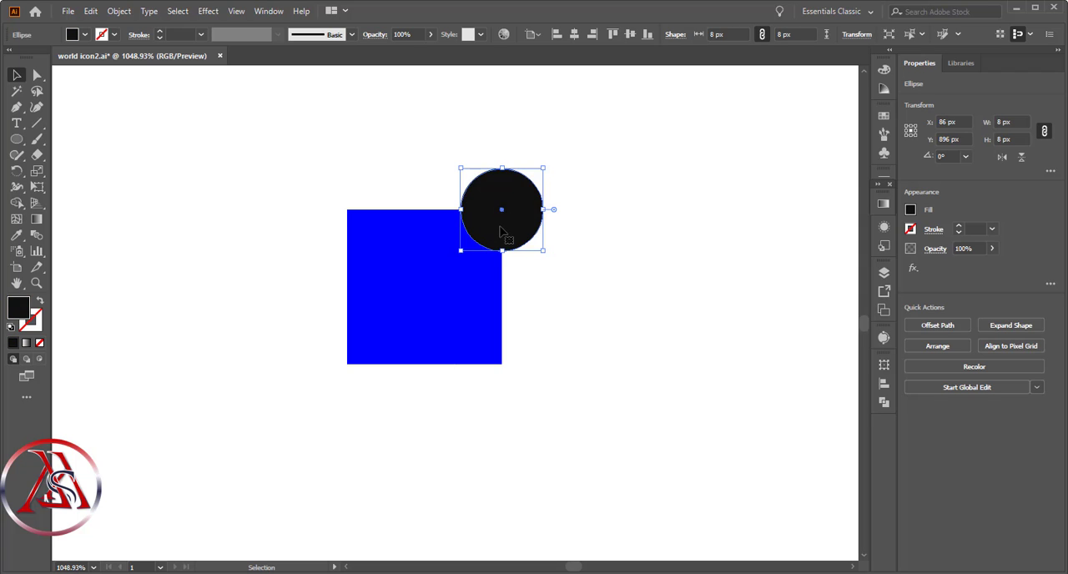
- Bring the blue square to the front so it overlaps the black circle
right_click(472, 306)
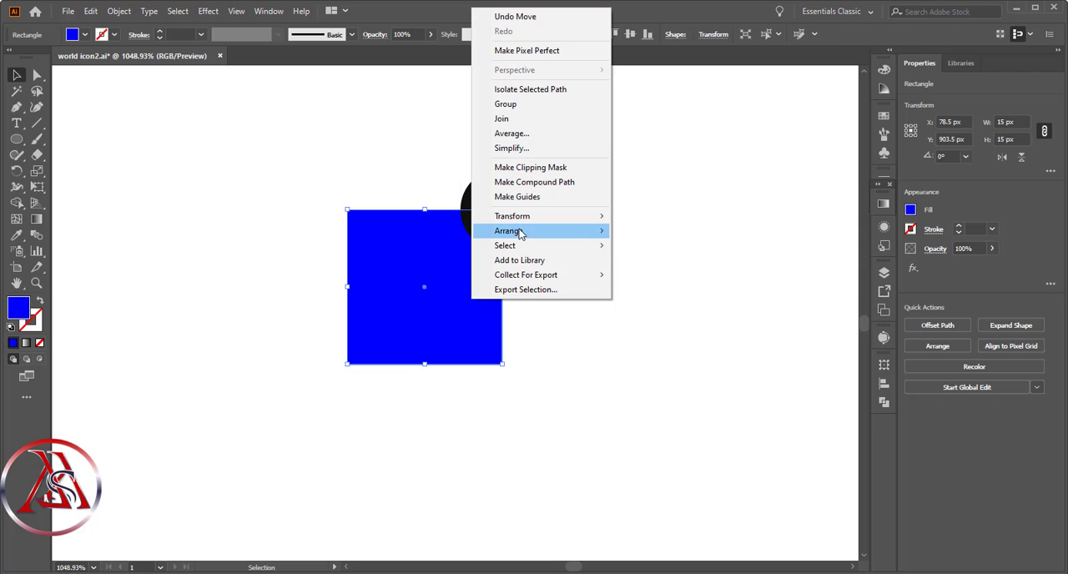
mouse_move(535, 219)
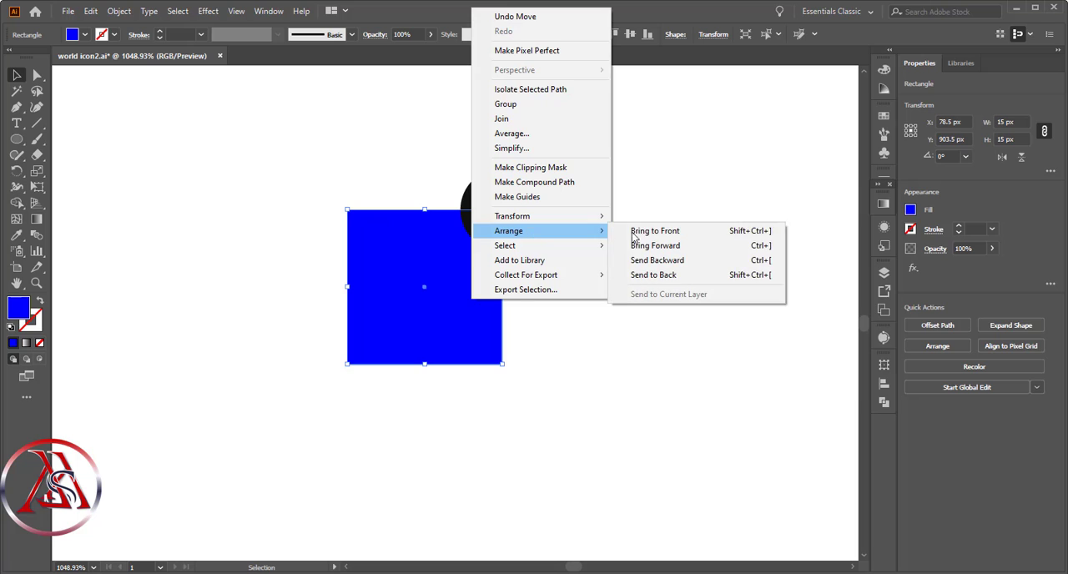
click(636, 232)
click(628, 246)
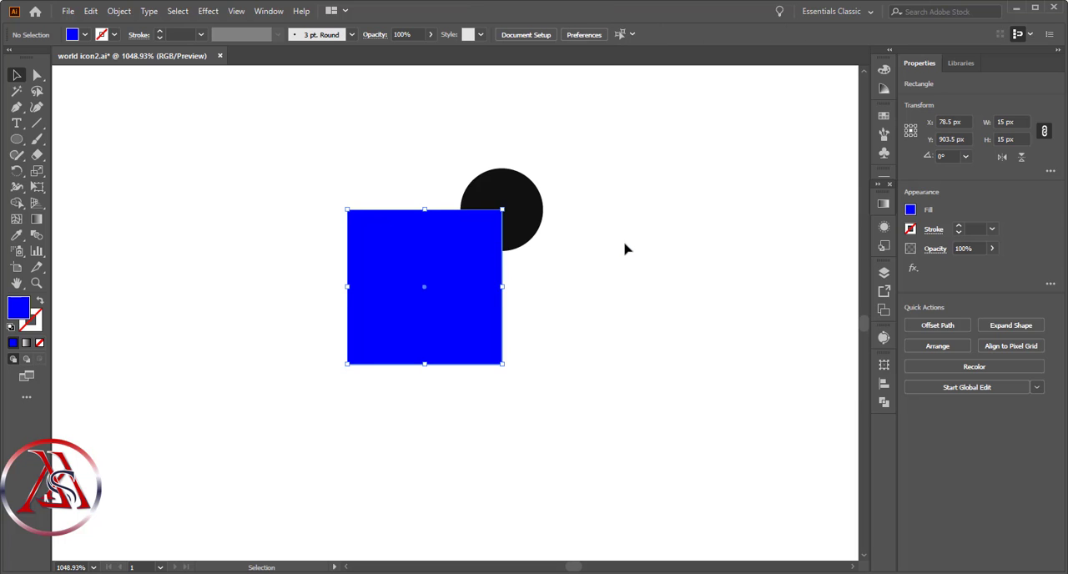
- Duplicate the black circle onto the square's other three corners, centring each copy on its corner point with 15 px spacing
click(536, 234)
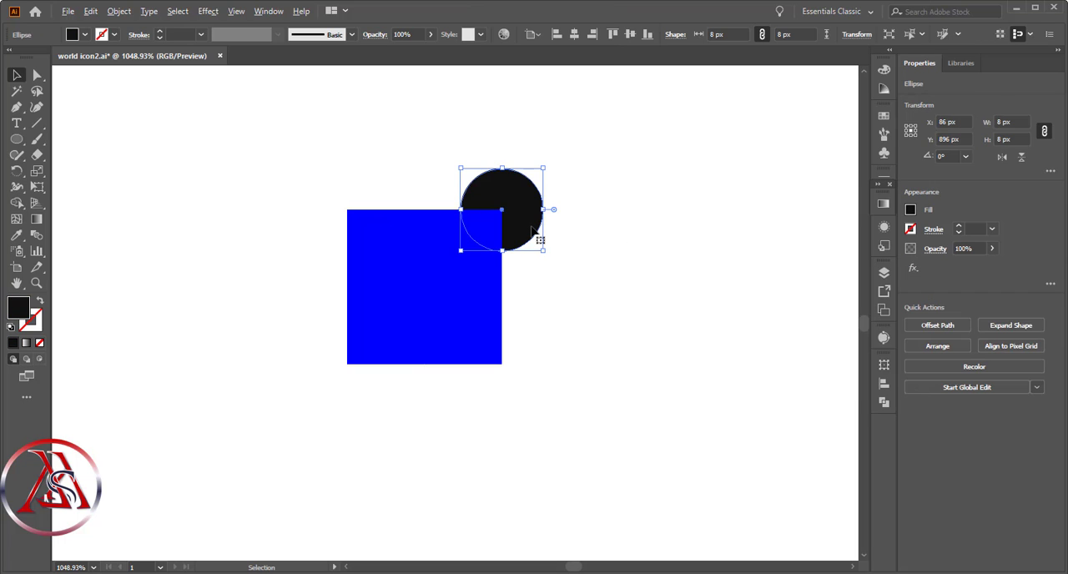
drag(533, 230, 376, 233)
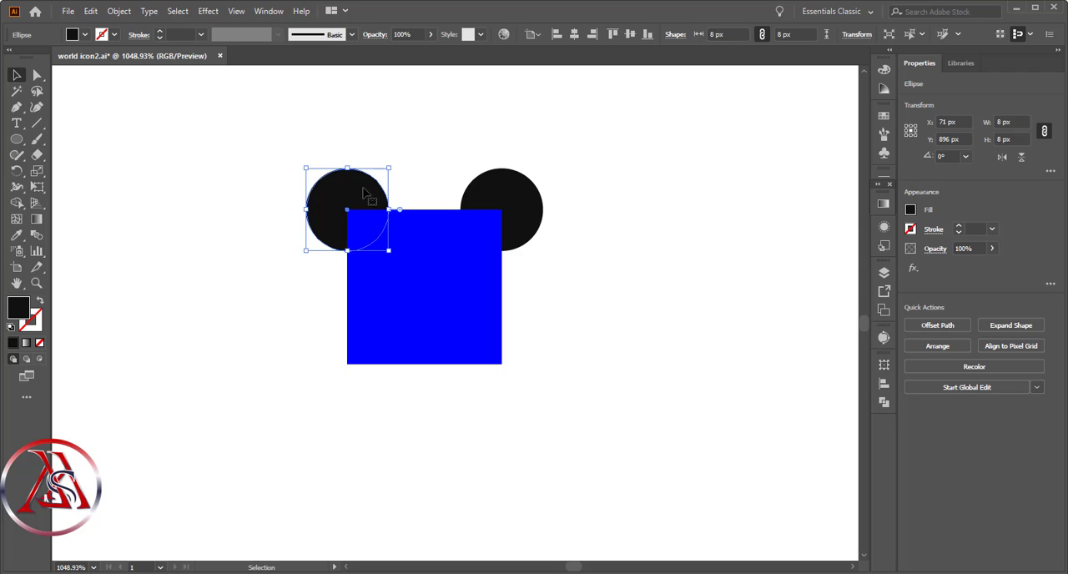
drag(367, 194, 368, 332)
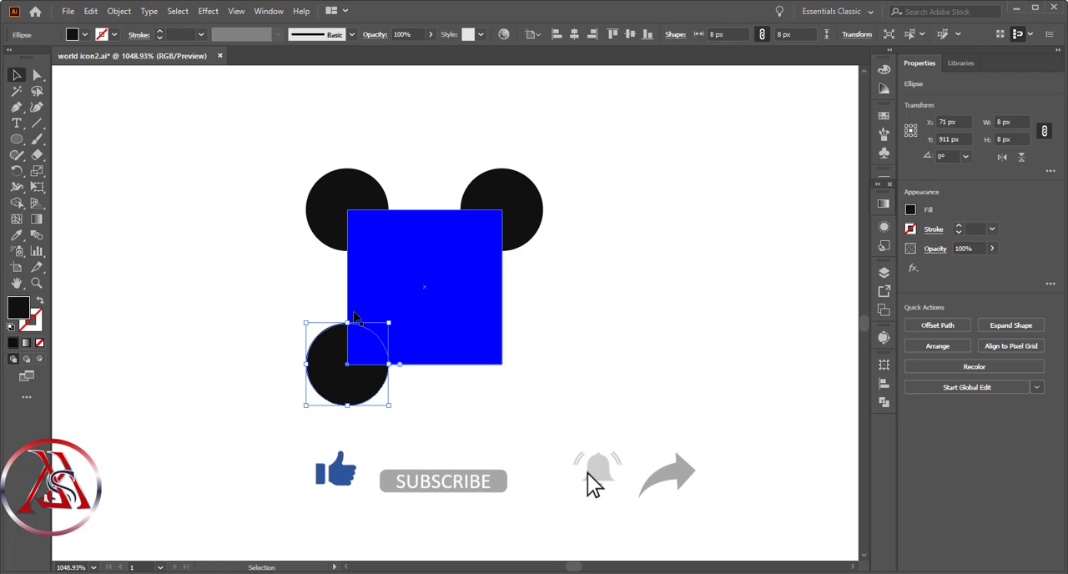
drag(356, 391, 512, 393)
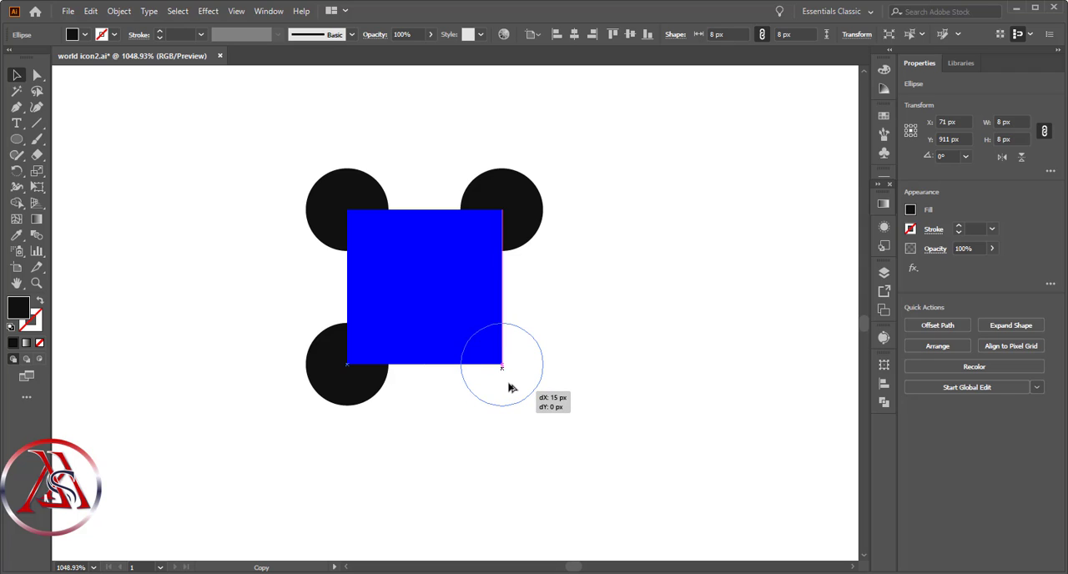
- Duplicate a fifth circle inside the square and align that circle and the square on their horizontal and vertical centres
drag(512, 384, 461, 301)
click(615, 386)
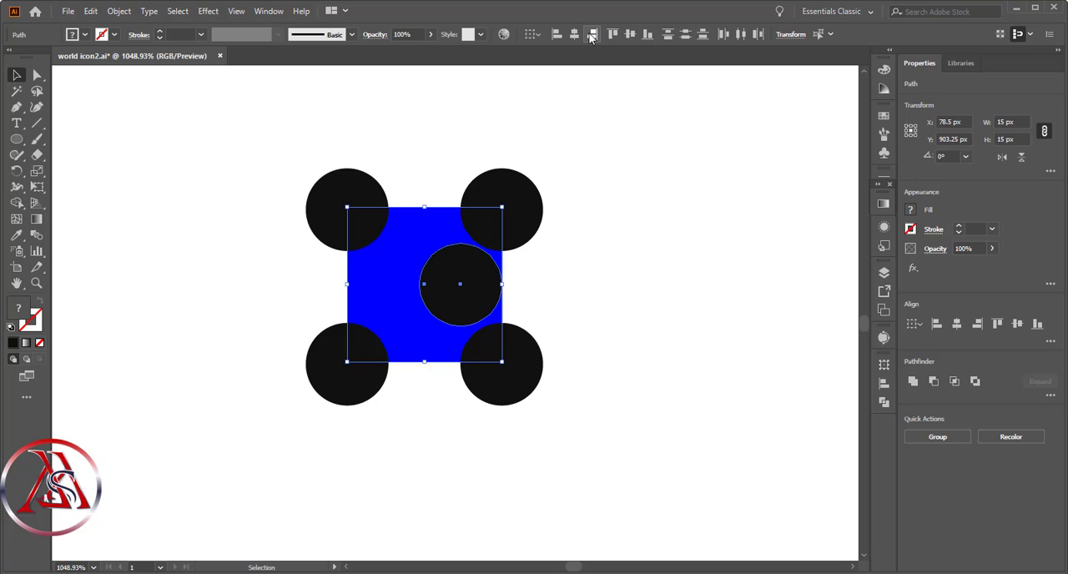
click(613, 35)
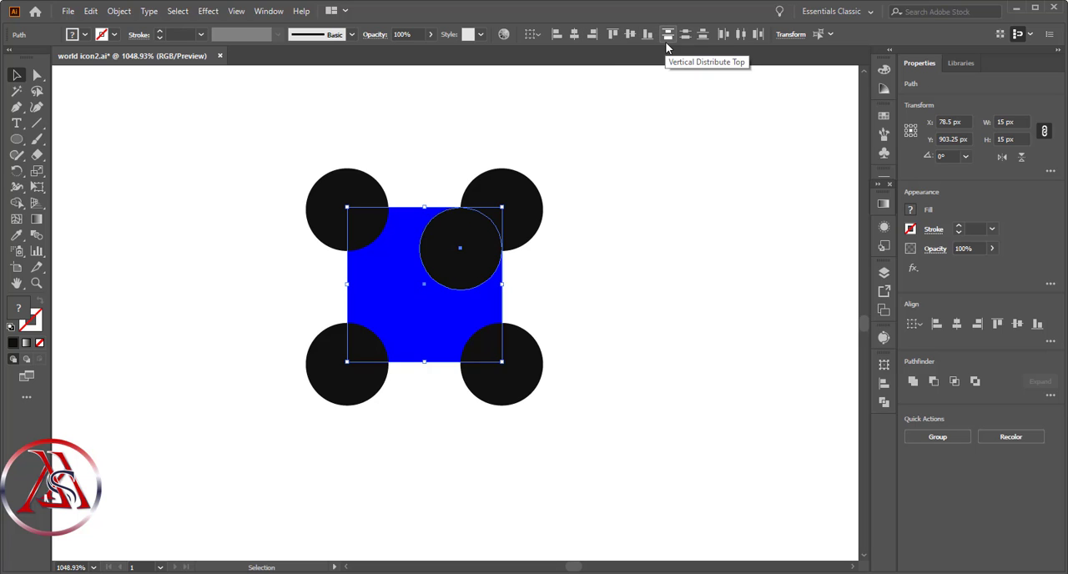
click(630, 34)
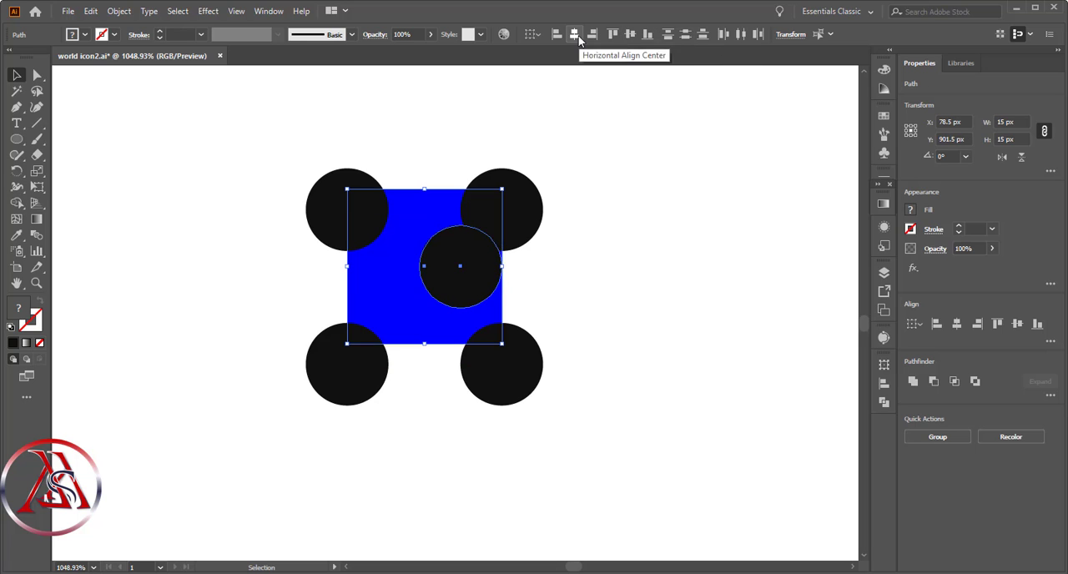
click(576, 34)
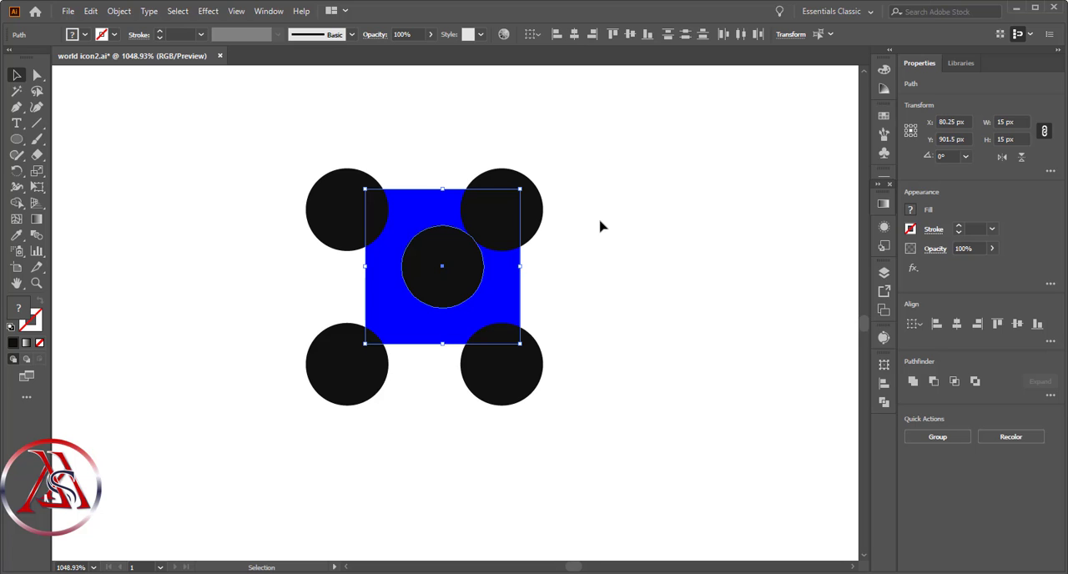
click(573, 156)
- Move the four outer black circles so each is centred on a corner of the square, at X 73 or 88 px and Y 894 or 909 px
click(533, 234)
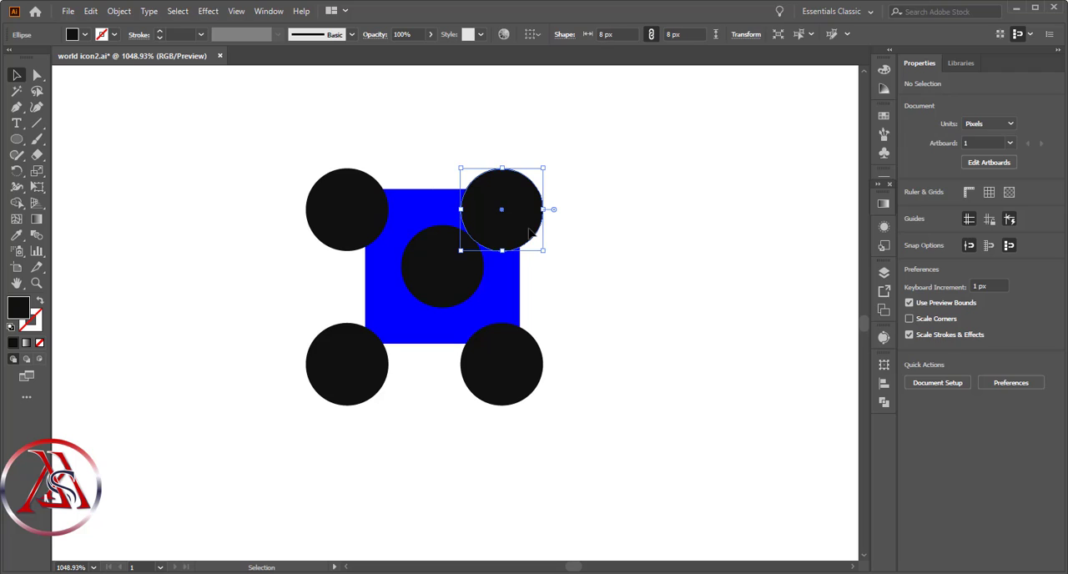
drag(530, 235, 552, 213)
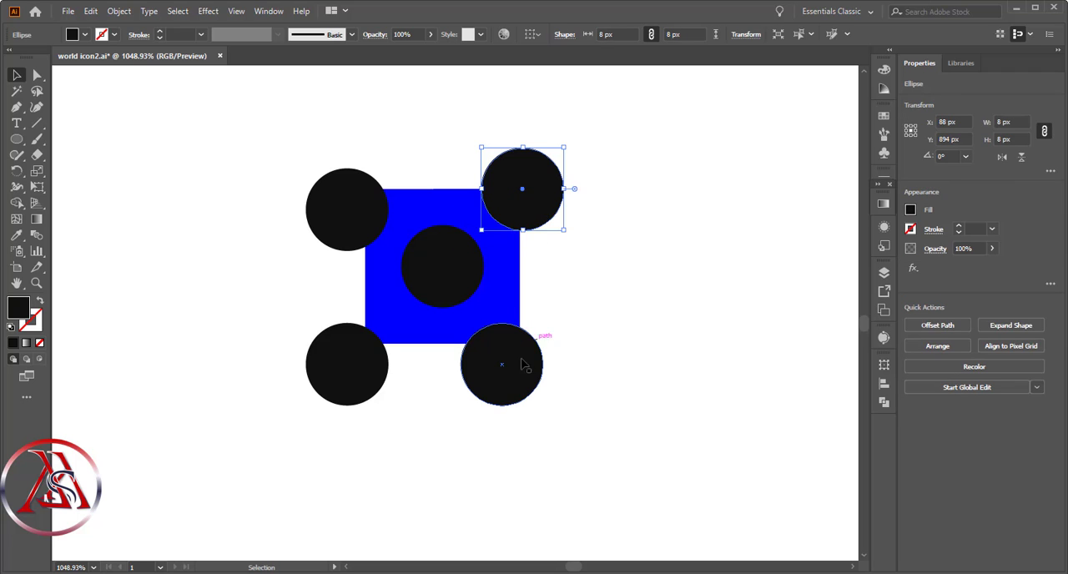
drag(524, 371, 547, 362)
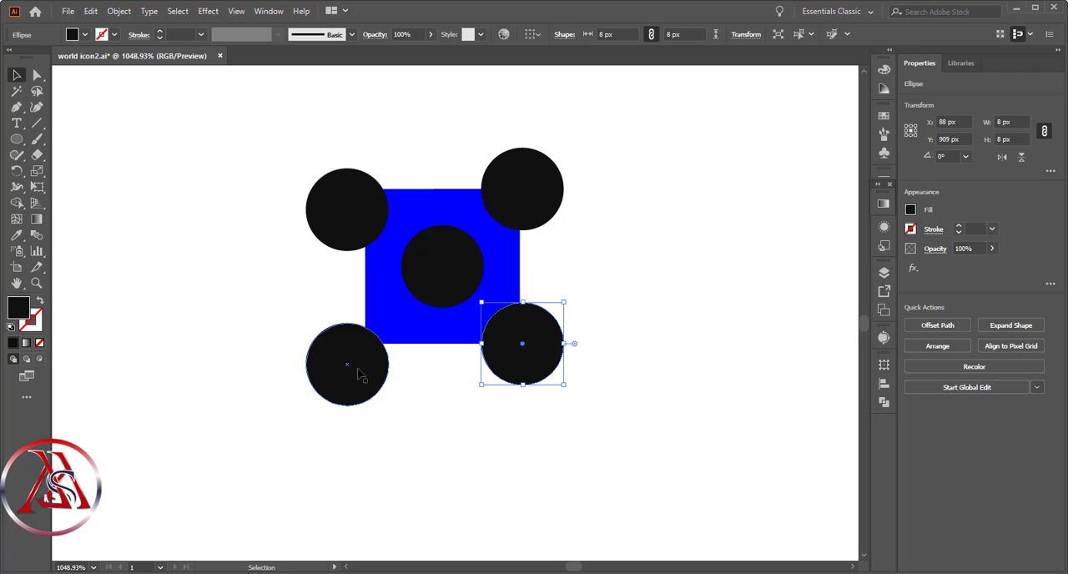
mouse_move(359, 377)
mouse_down()
mouse_move(381, 373)
mouse_move(391, 354)
mouse_move(377, 367)
mouse_up()
click(415, 398)
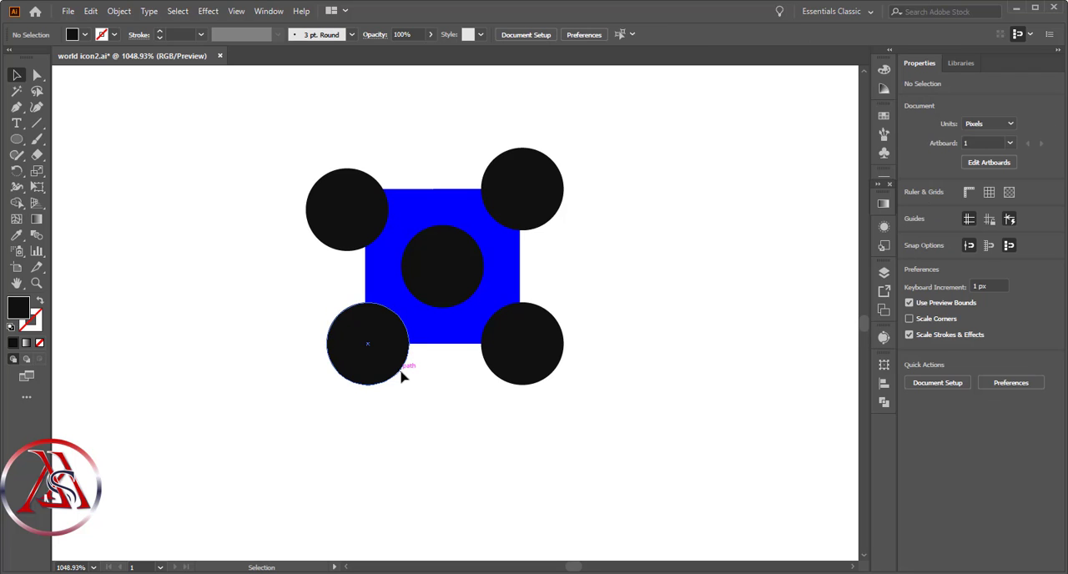
click(397, 367)
drag(373, 221, 503, 258)
click(701, 288)
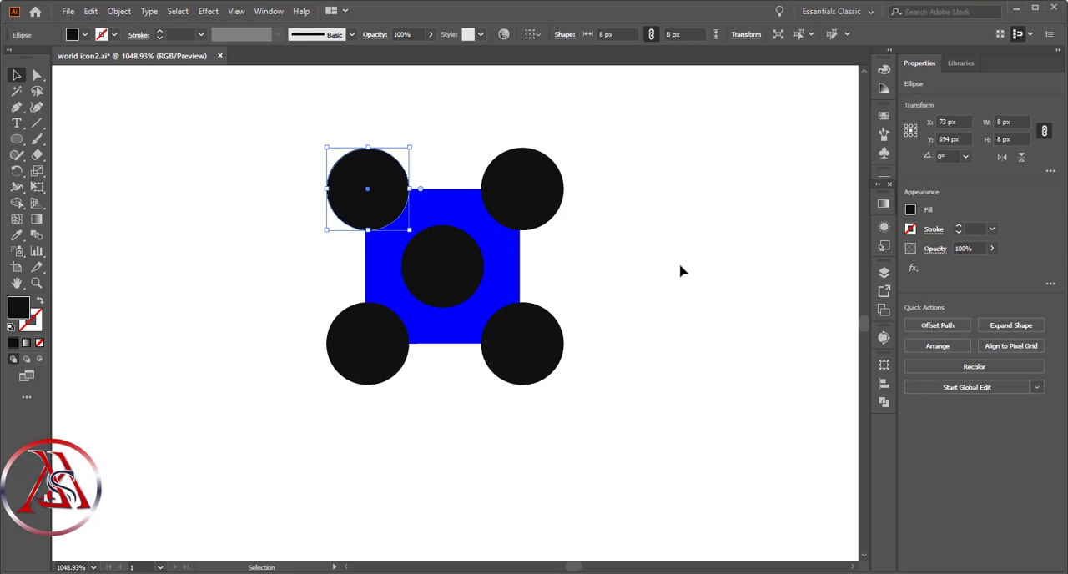
click(680, 270)
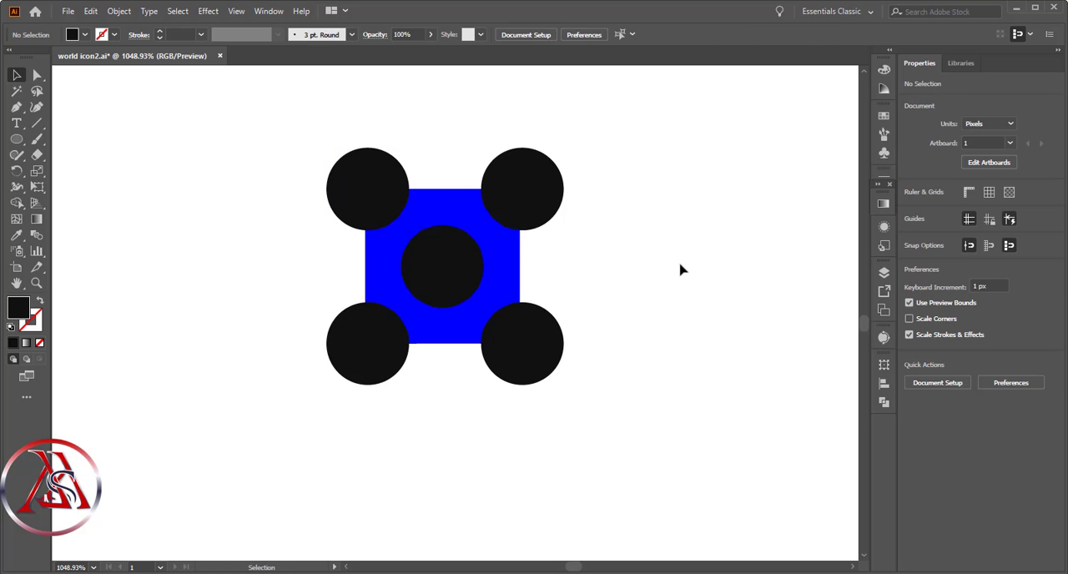
click(516, 256)
click(582, 231)
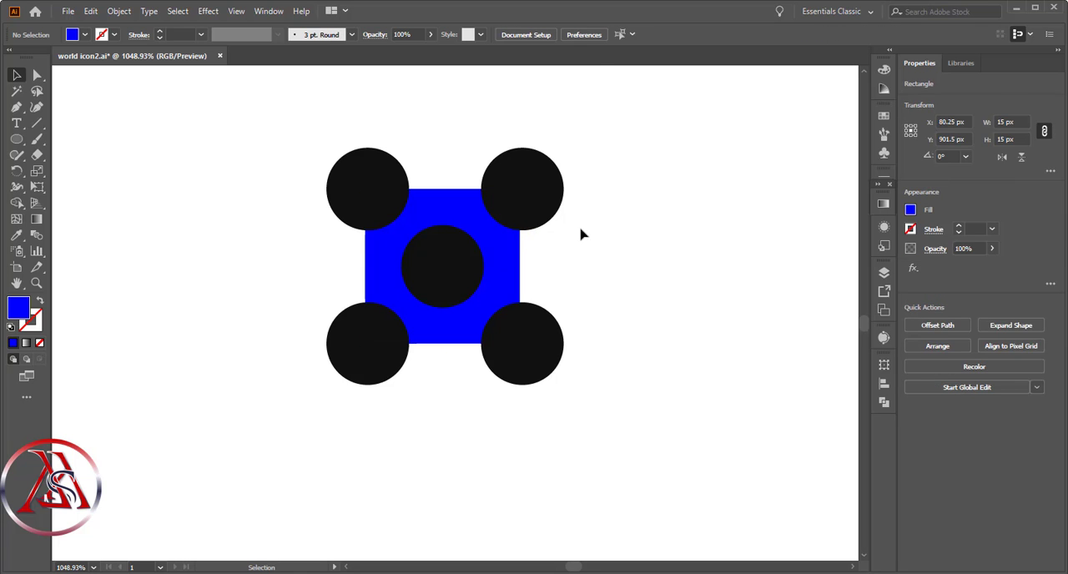
click(501, 253)
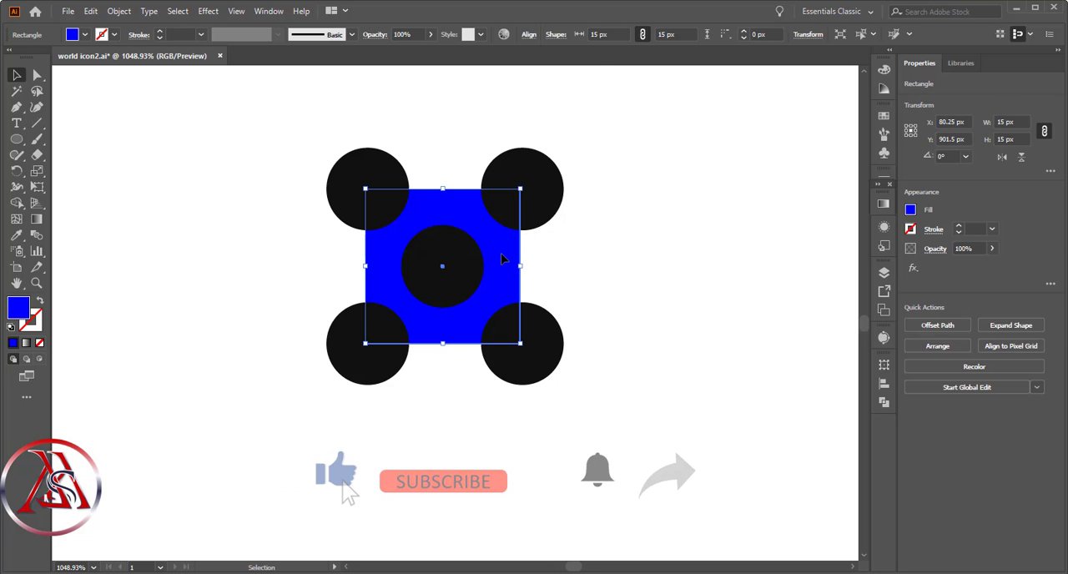
click(754, 146)
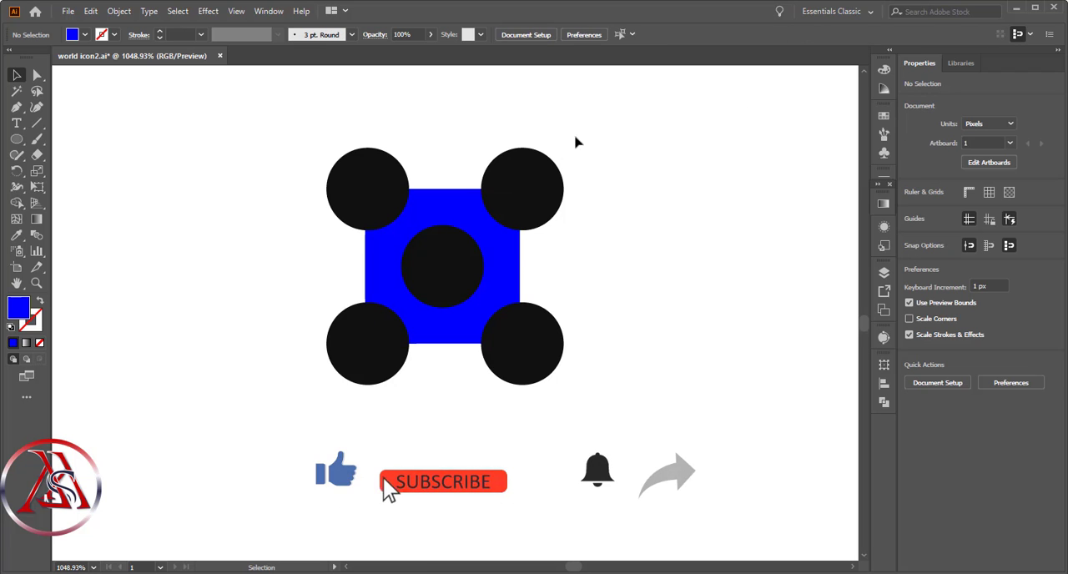
- Divide the blue square and all five circles into separate pieces with the Pathfinder Divide operation
drag(687, 83, 260, 424)
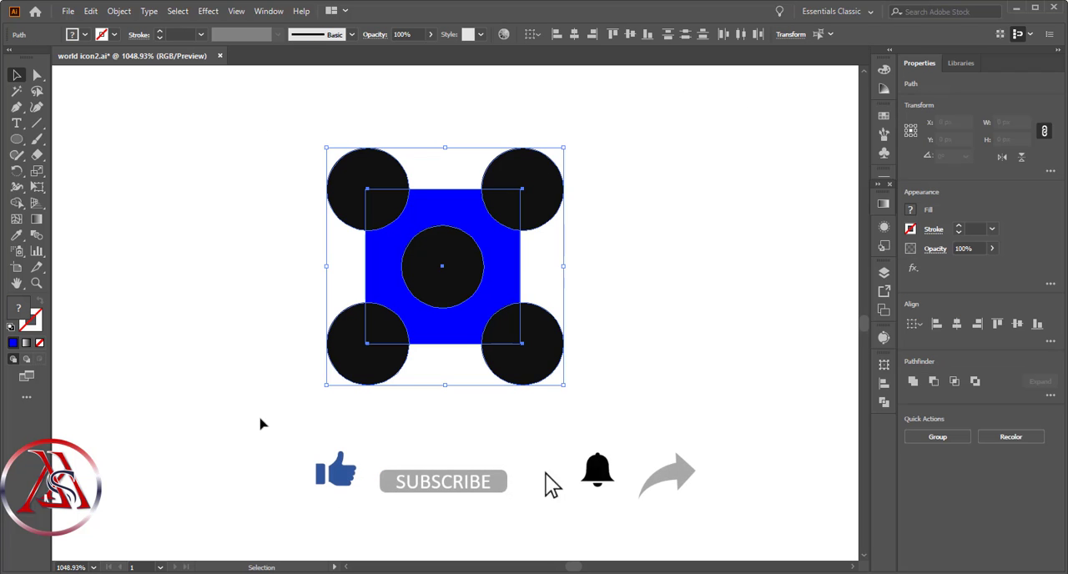
click(884, 403)
click(731, 430)
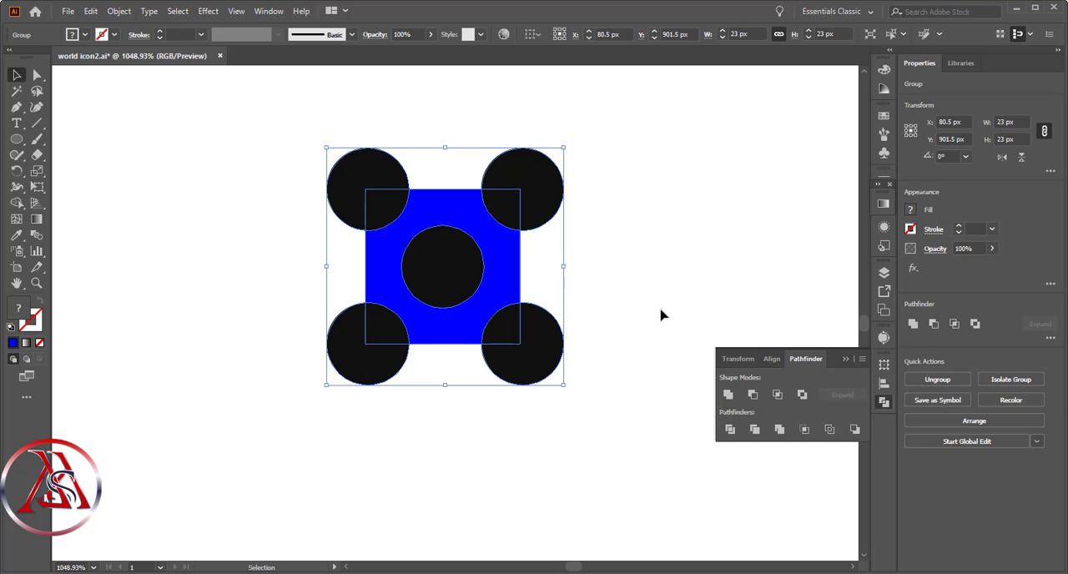
click(648, 268)
- Delete the four circle parts outside the square and the blue area, keeping the quarter circles and the centre circle
key(a)
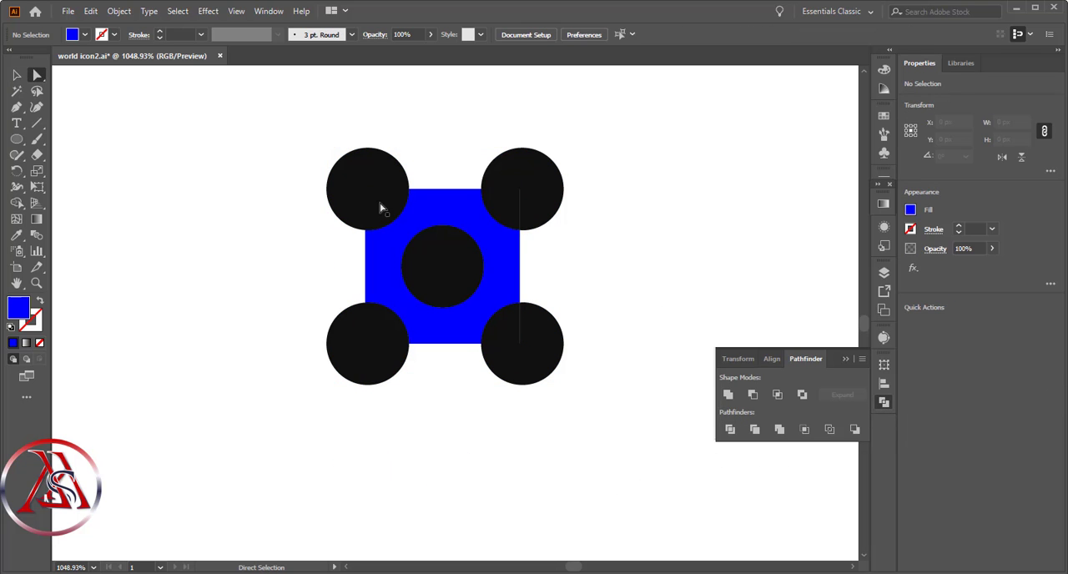
click(455, 220)
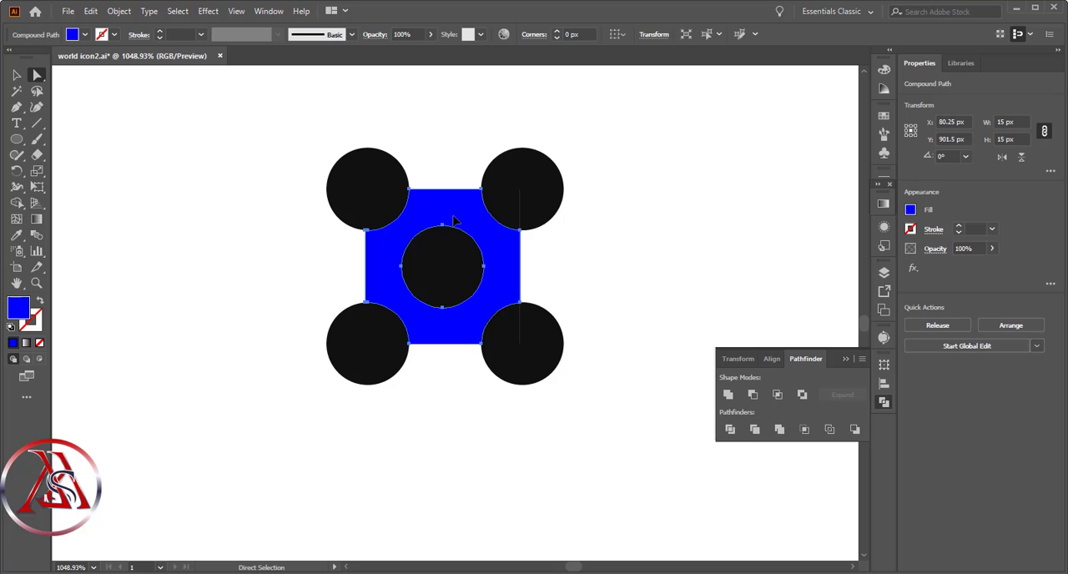
click(548, 184)
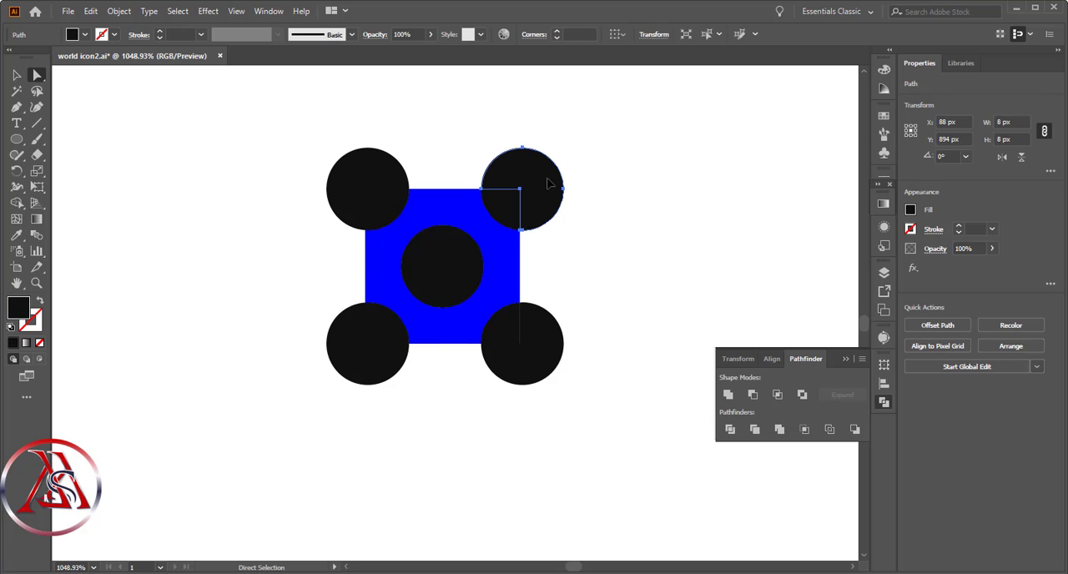
key(Delete)
click(534, 357)
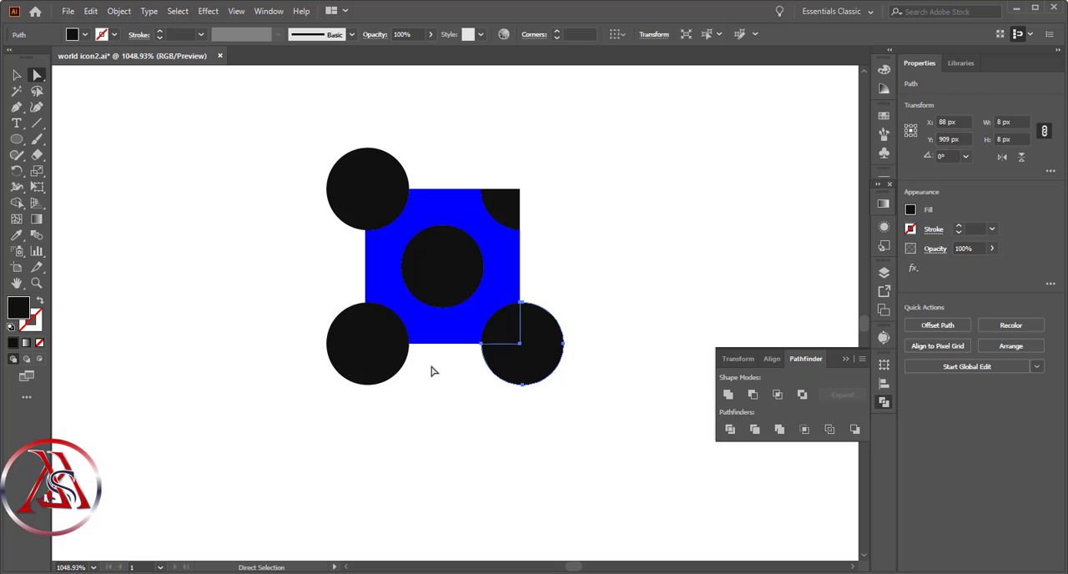
key(Delete)
click(382, 365)
key(Delete)
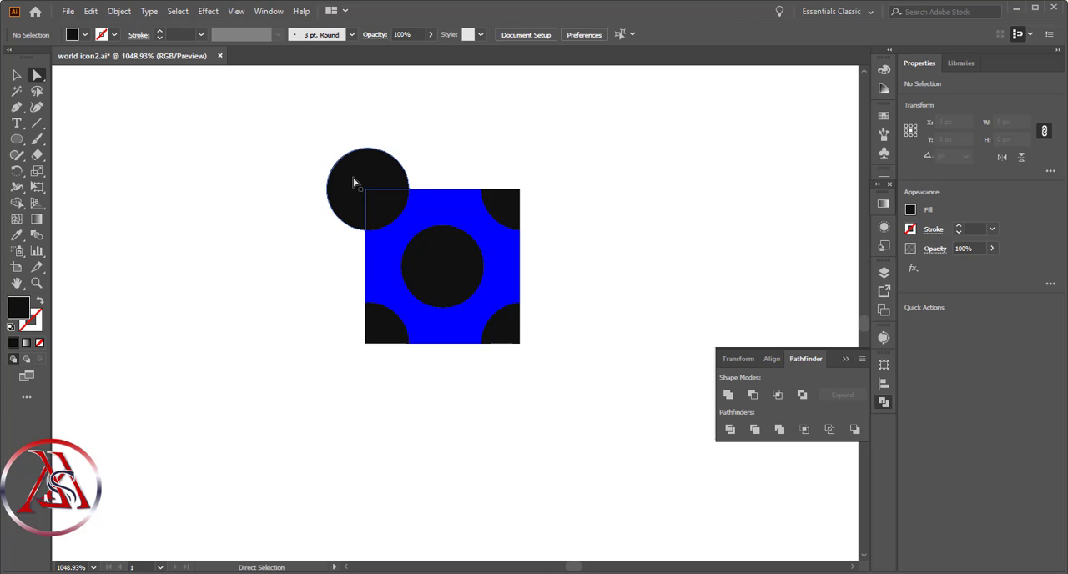
click(353, 182)
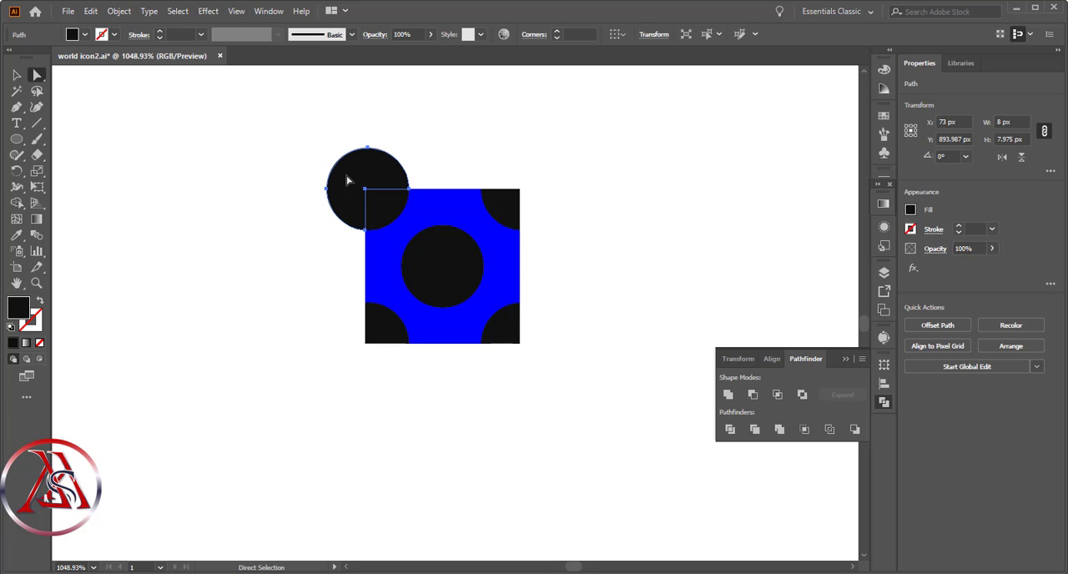
key(Delete)
click(479, 227)
key(Delete)
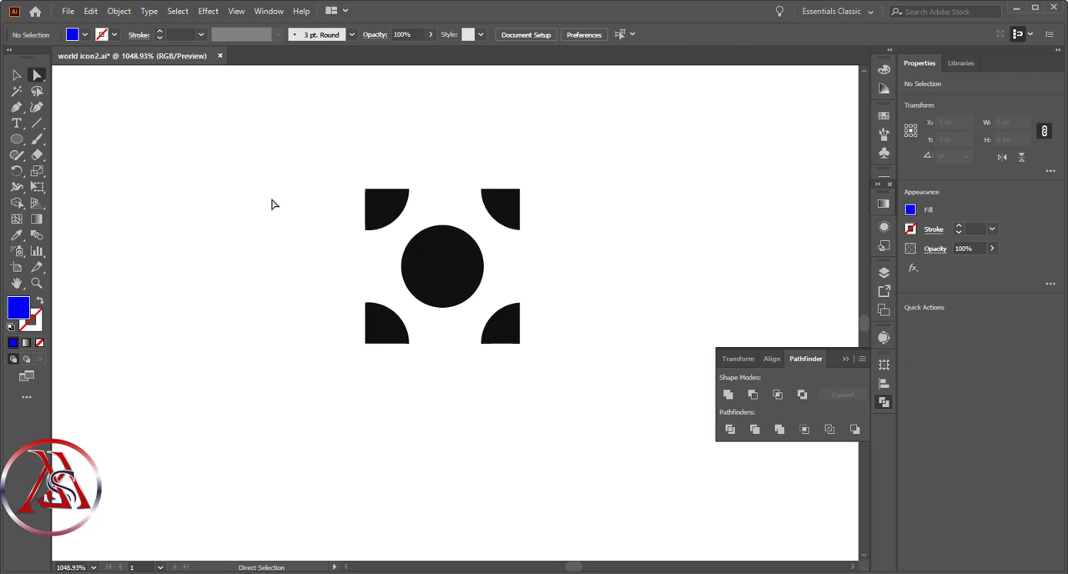
- Make a new pattern from the grouped centre circle and four quarter circles
click(15, 76)
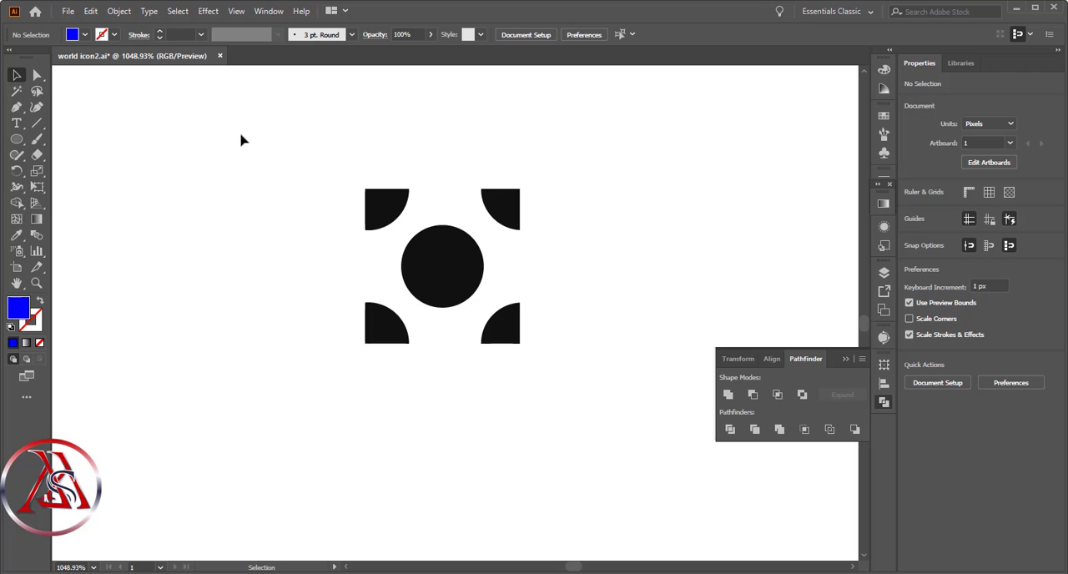
drag(268, 129, 547, 407)
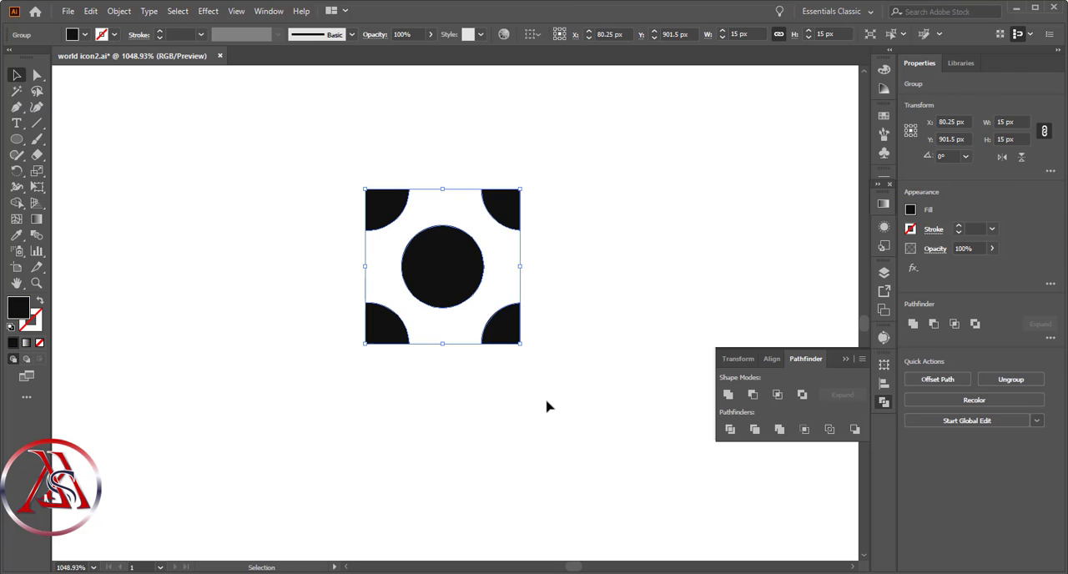
click(175, 13)
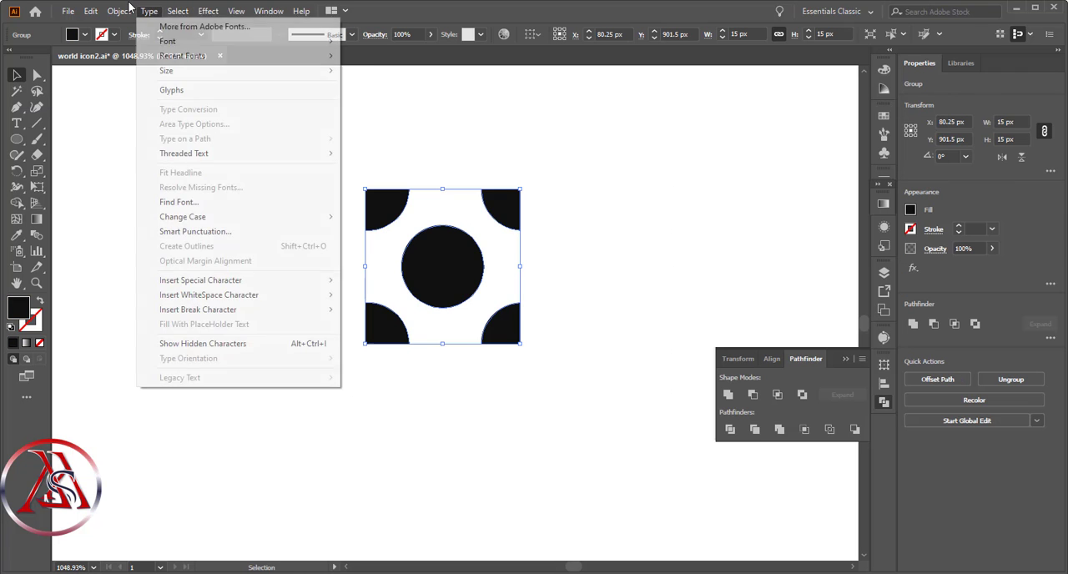
mouse_move(120, 13)
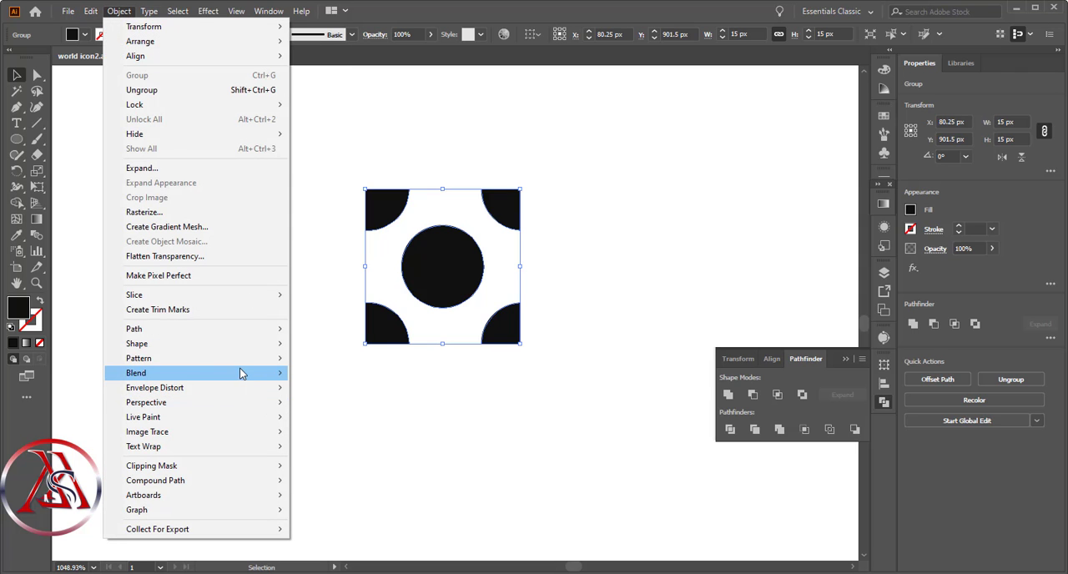
mouse_move(244, 364)
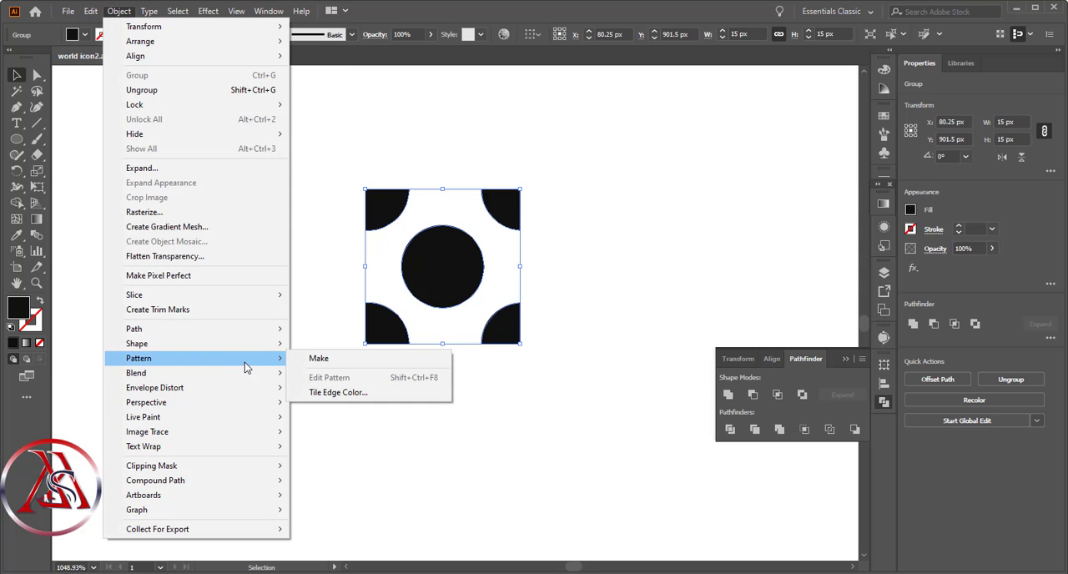
click(318, 358)
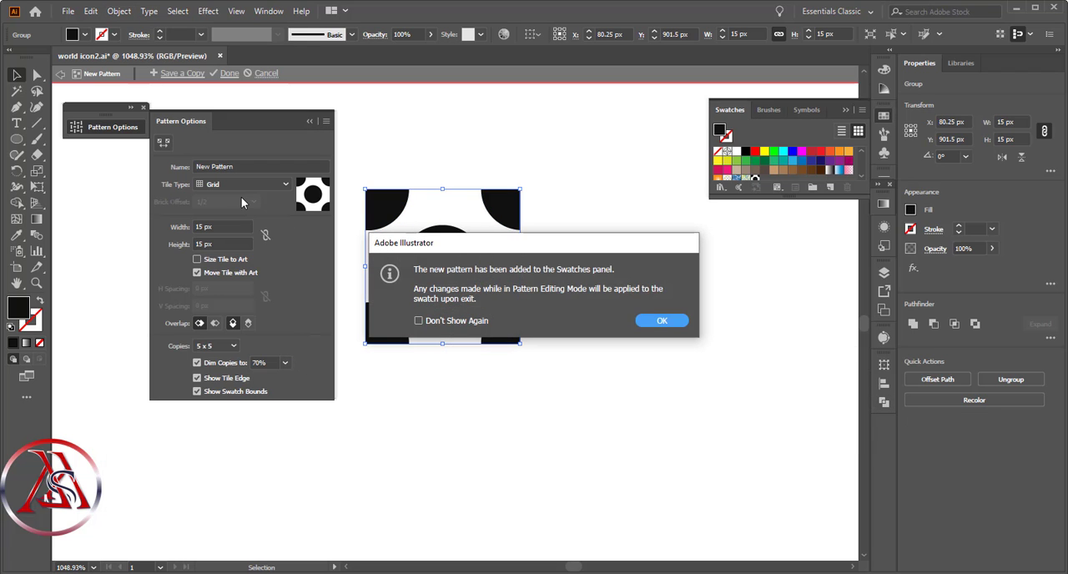
click(672, 323)
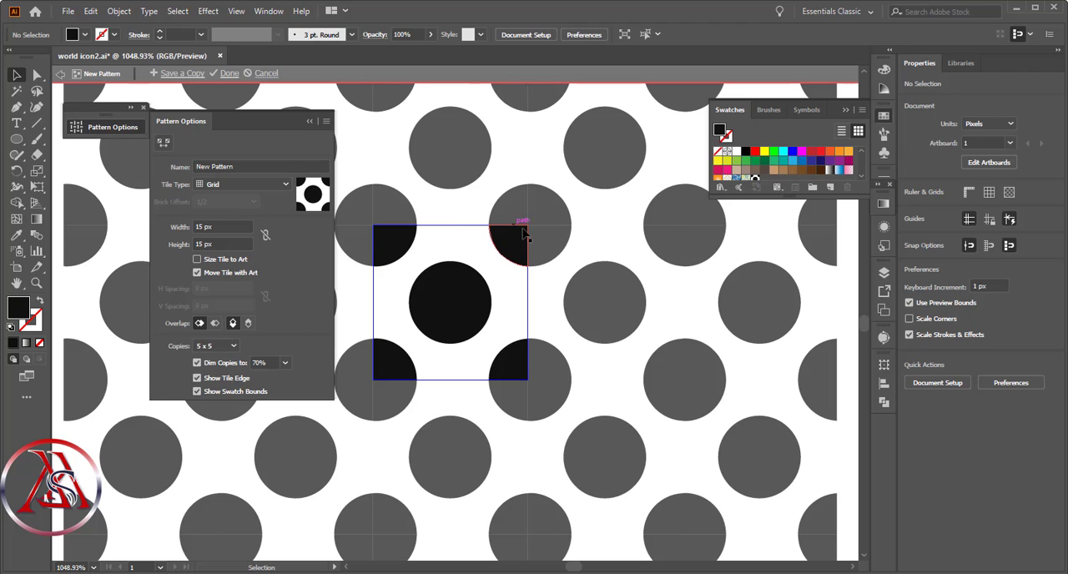
- Try the Brick by Row, Brick by Column, Hex by Column and Hex by Row tile types, and return the pattern to Grid
click(255, 184)
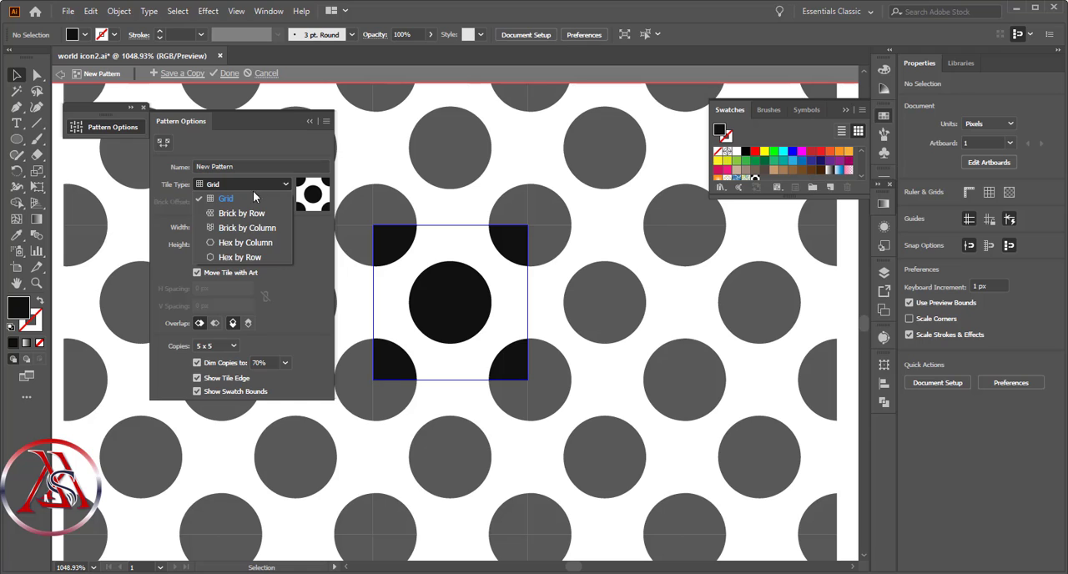
click(248, 213)
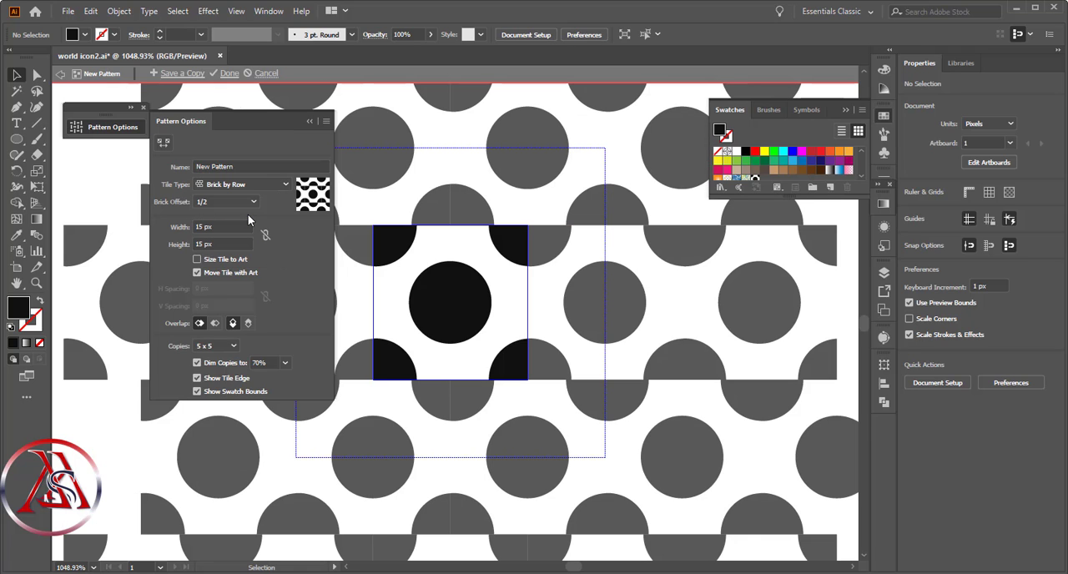
click(257, 185)
click(249, 227)
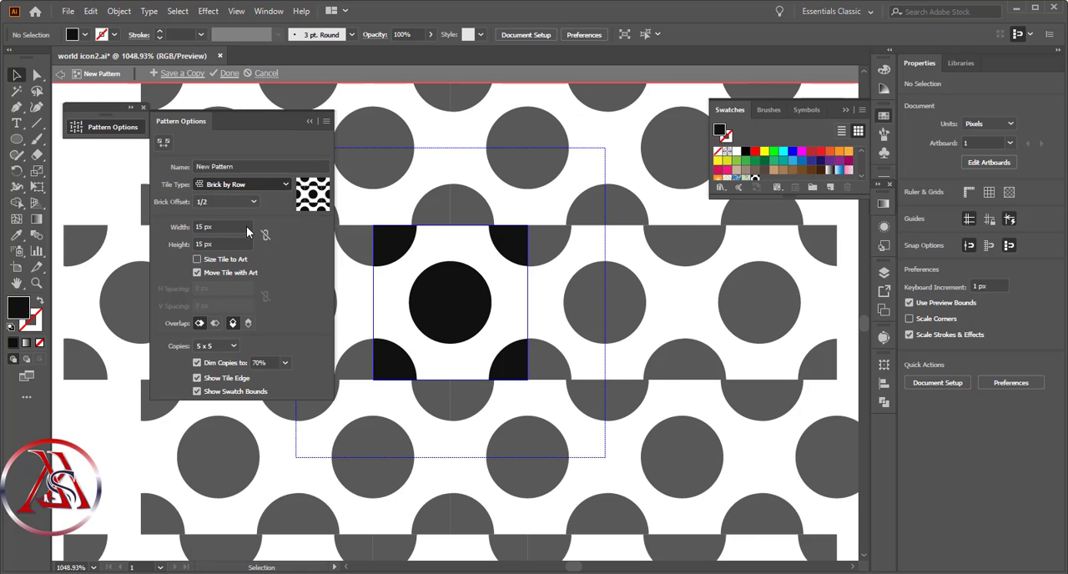
click(255, 185)
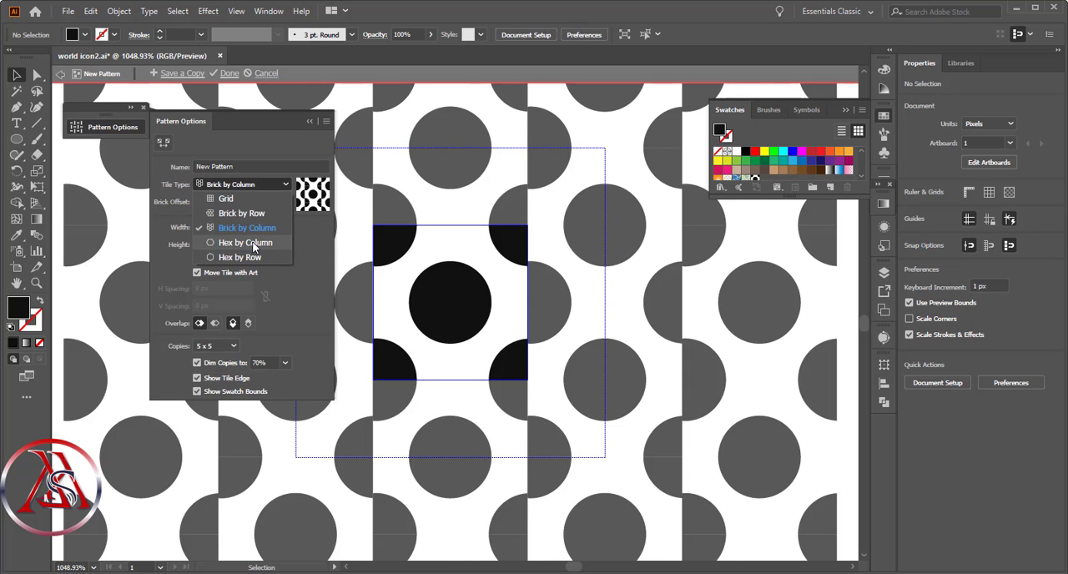
click(252, 242)
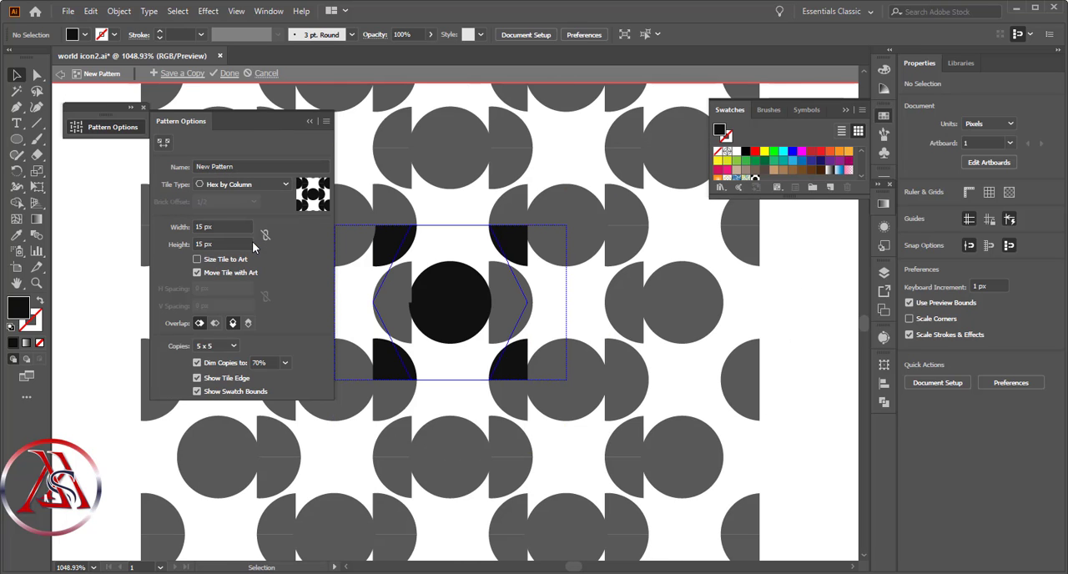
click(266, 187)
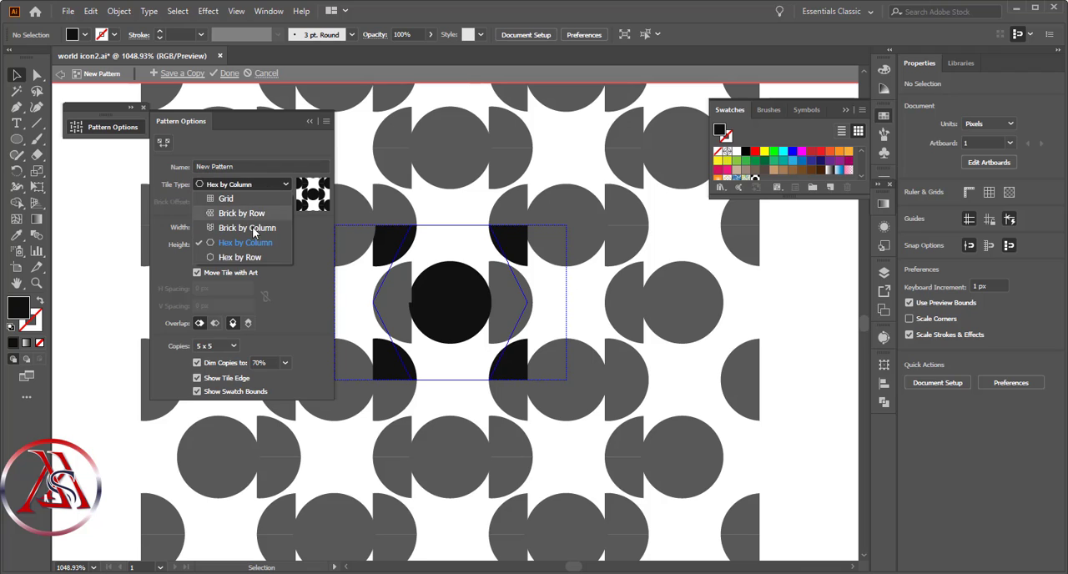
click(247, 259)
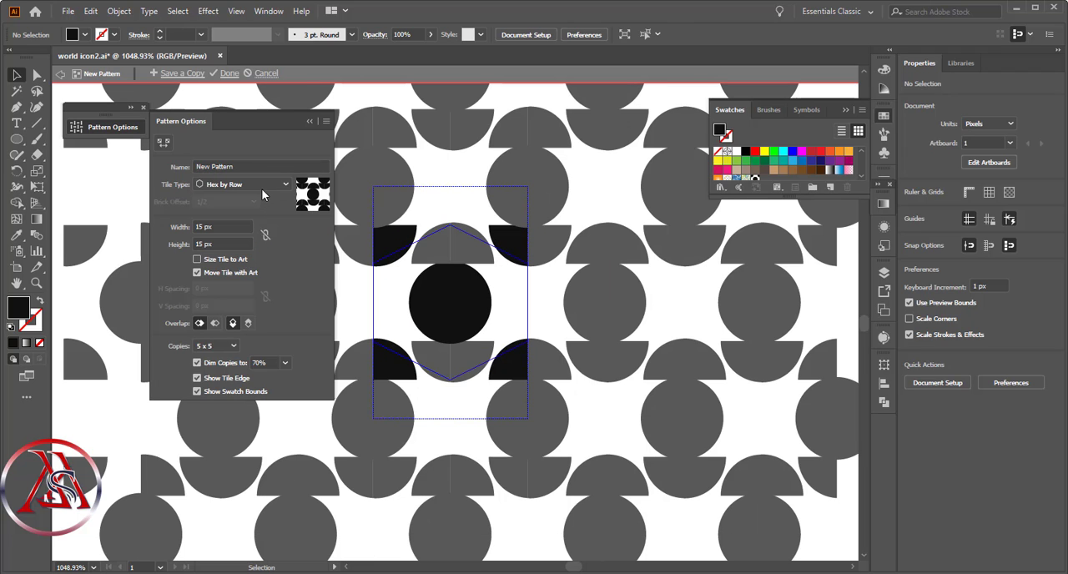
click(262, 187)
click(258, 198)
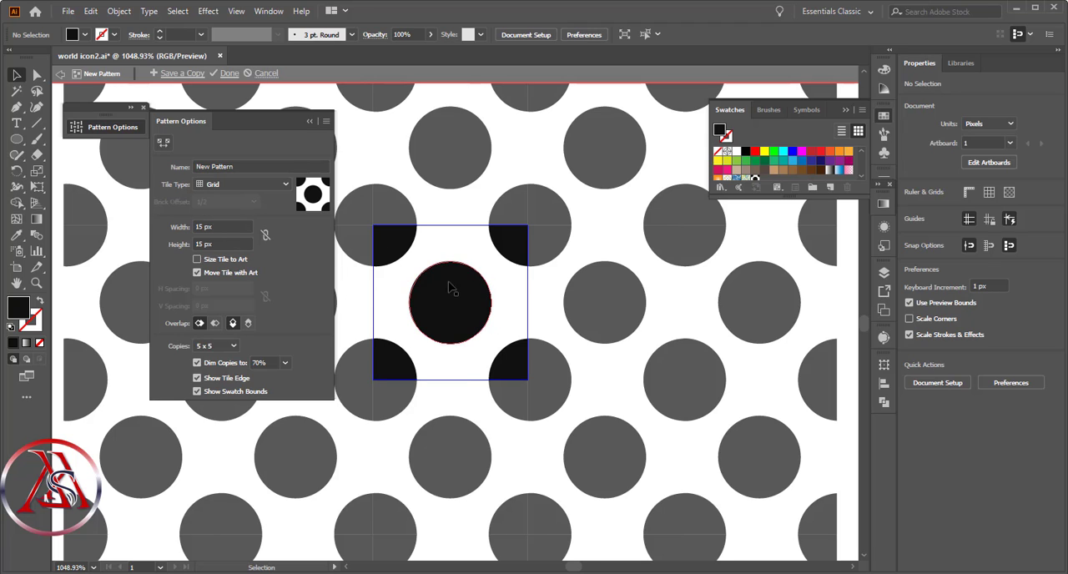
- Fill the pattern tile's centre circle with red and finish editing the pattern
click(471, 298)
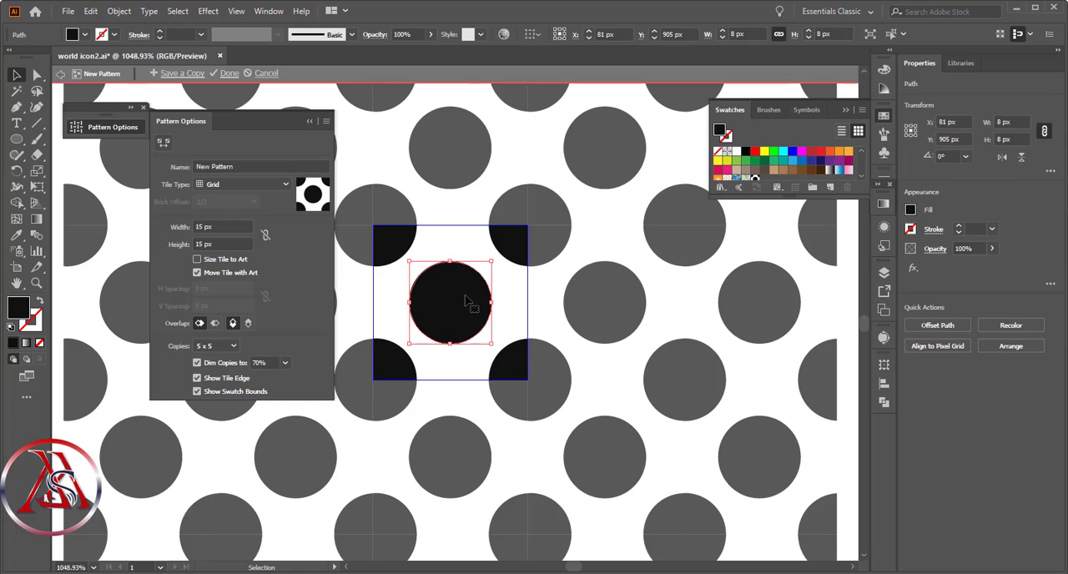
click(911, 211)
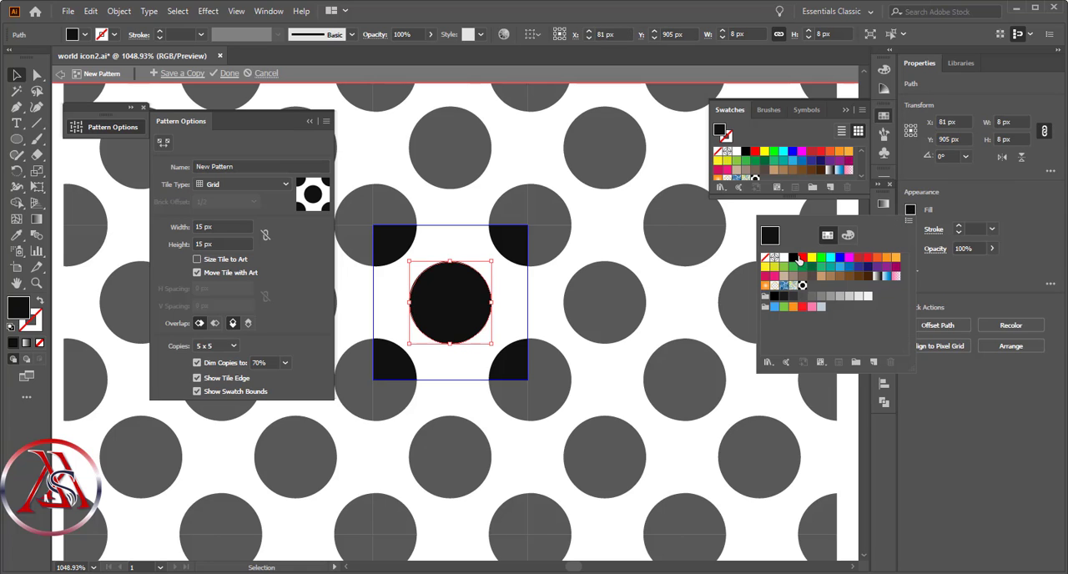
click(799, 258)
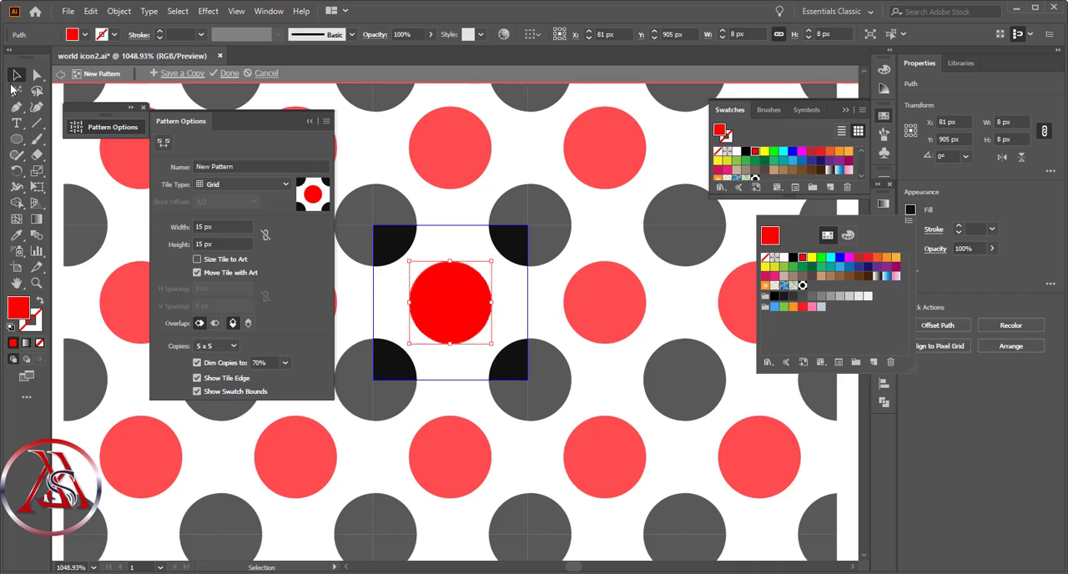
click(230, 75)
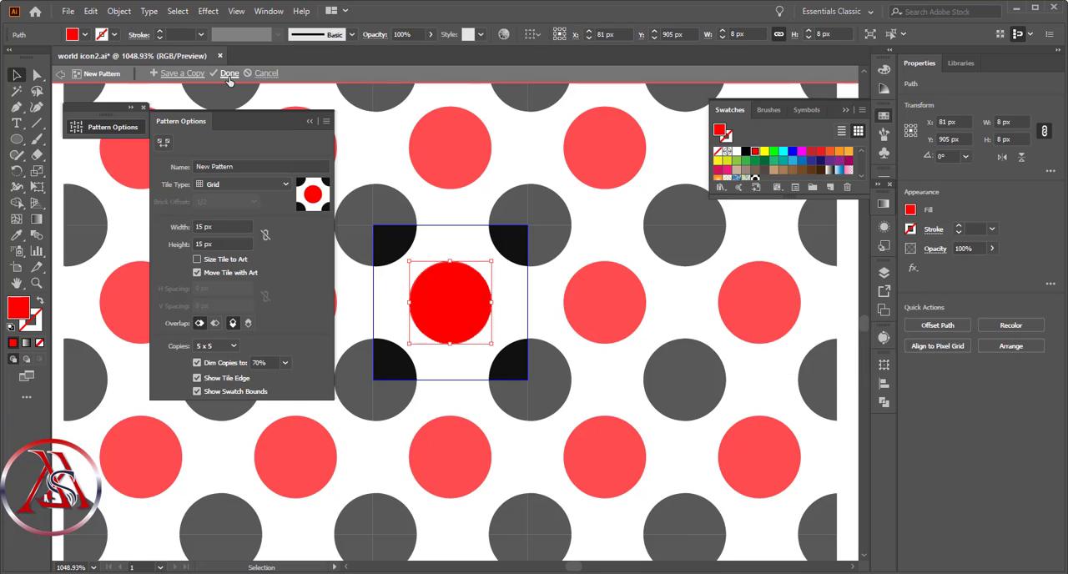
click(230, 74)
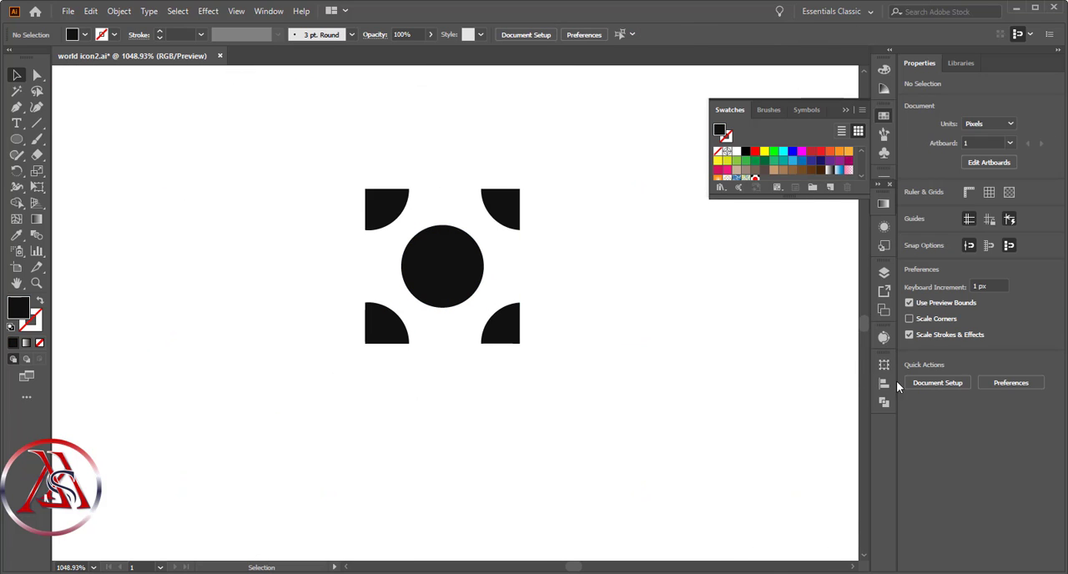
- Delete the original centre circle and quarter-circle artwork lying southwest of South America on the artboard
drag(862, 325, 861, 308)
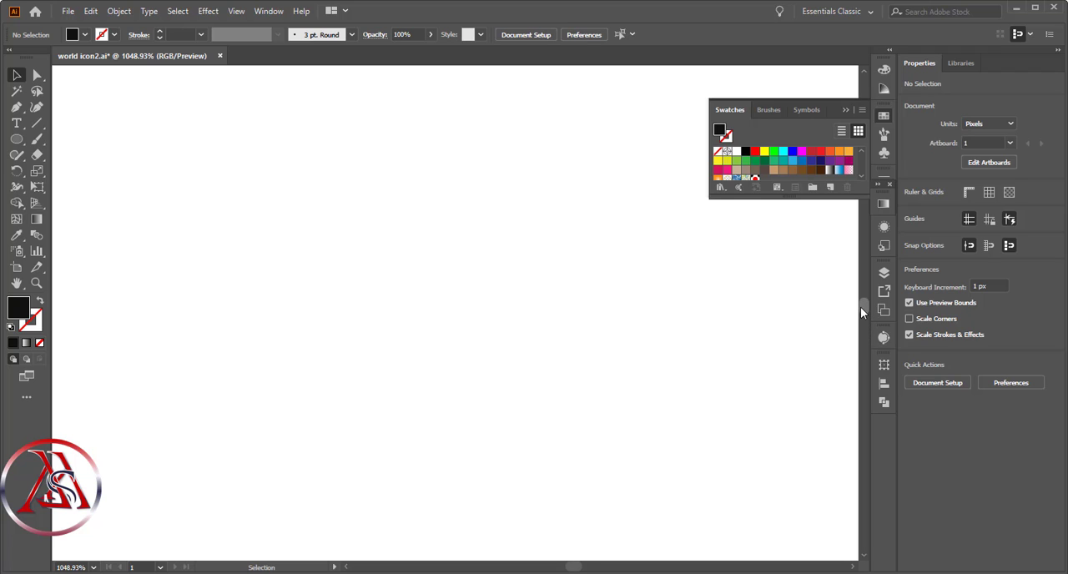
click(36, 282)
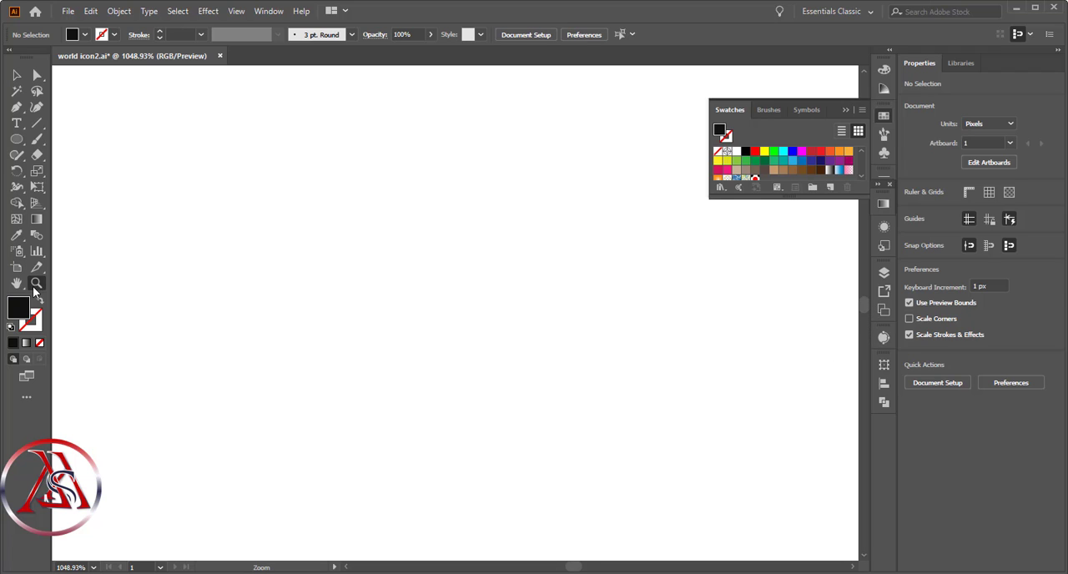
alt+click(765, 424)
alt+click(580, 399)
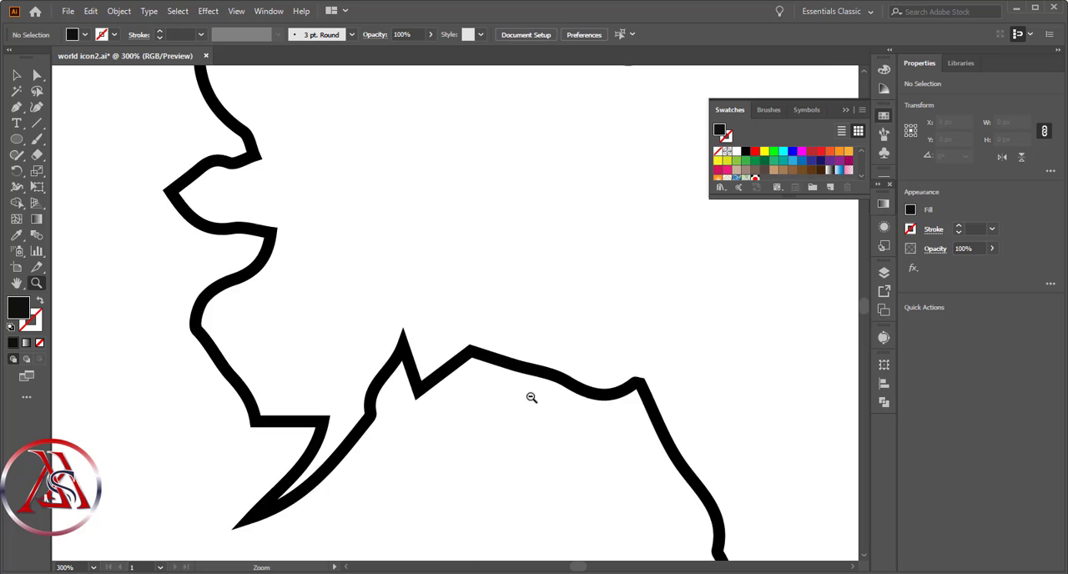
alt+click(531, 397)
alt+click(509, 396)
alt+click(487, 395)
alt+click(486, 395)
alt+click(486, 394)
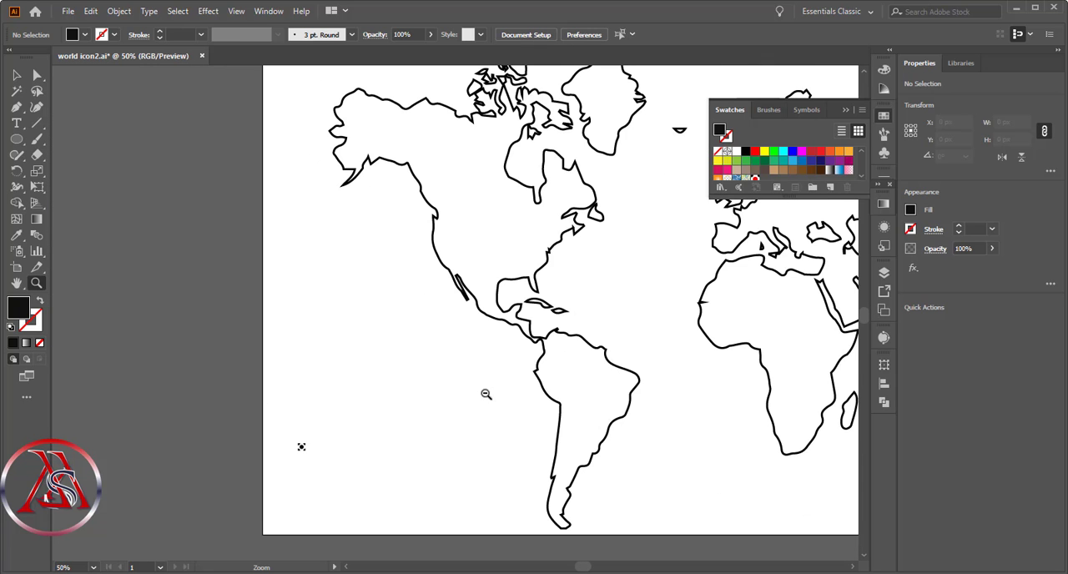
alt+click(492, 394)
scroll(718, 408, up, 2)
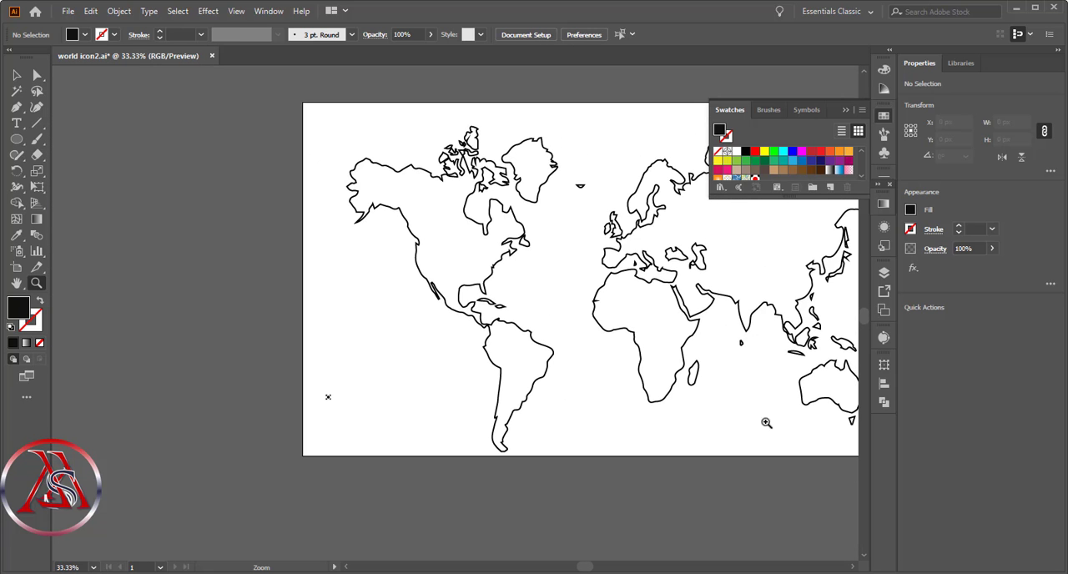
click(15, 76)
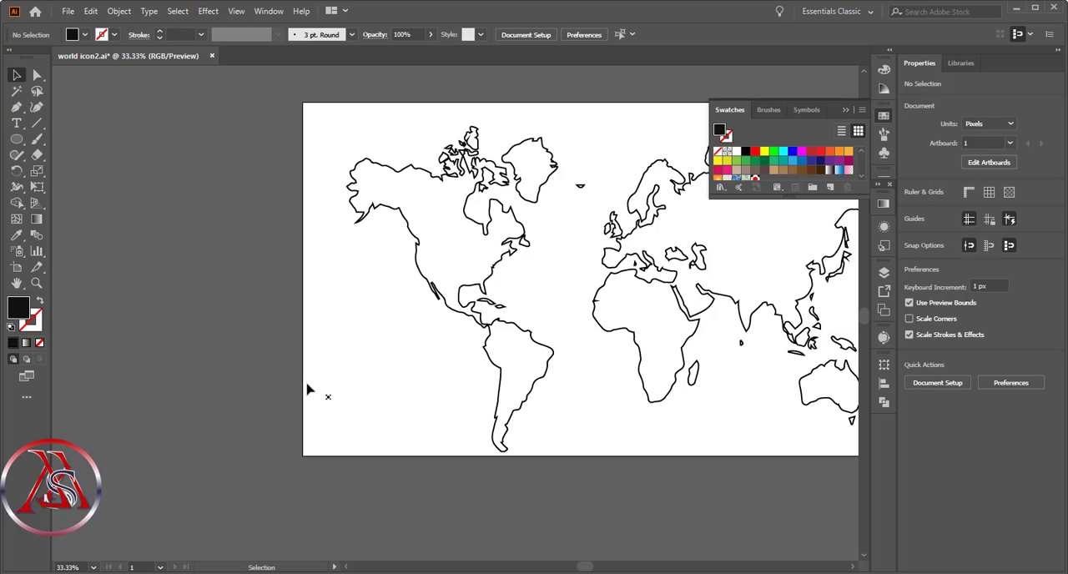
drag(308, 389, 364, 438)
key(Delete)
- Fill the joined Europe, Asia and Africa outline with the red and black dot pattern
drag(587, 568, 604, 570)
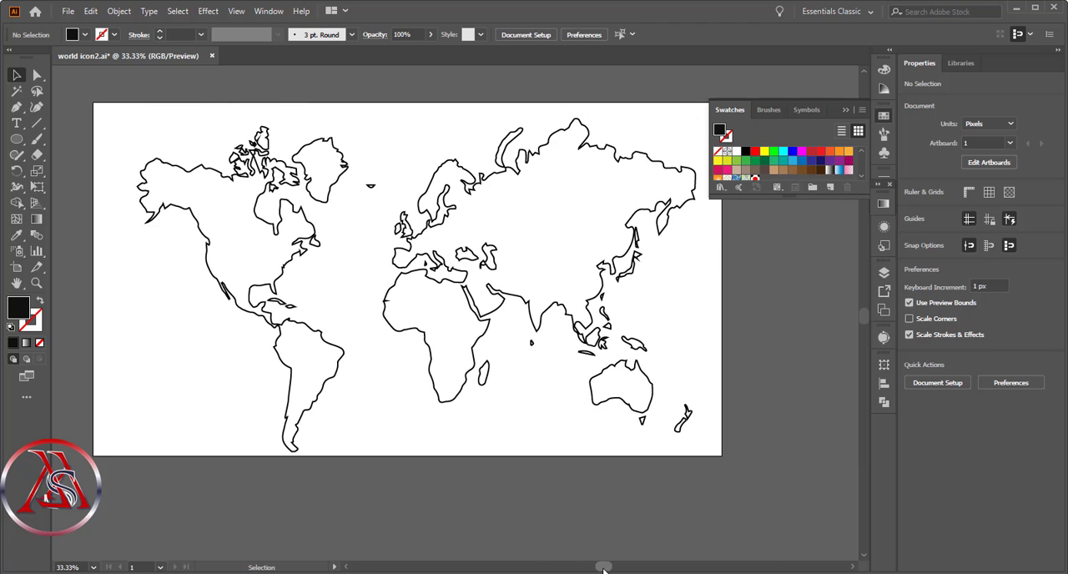
click(423, 334)
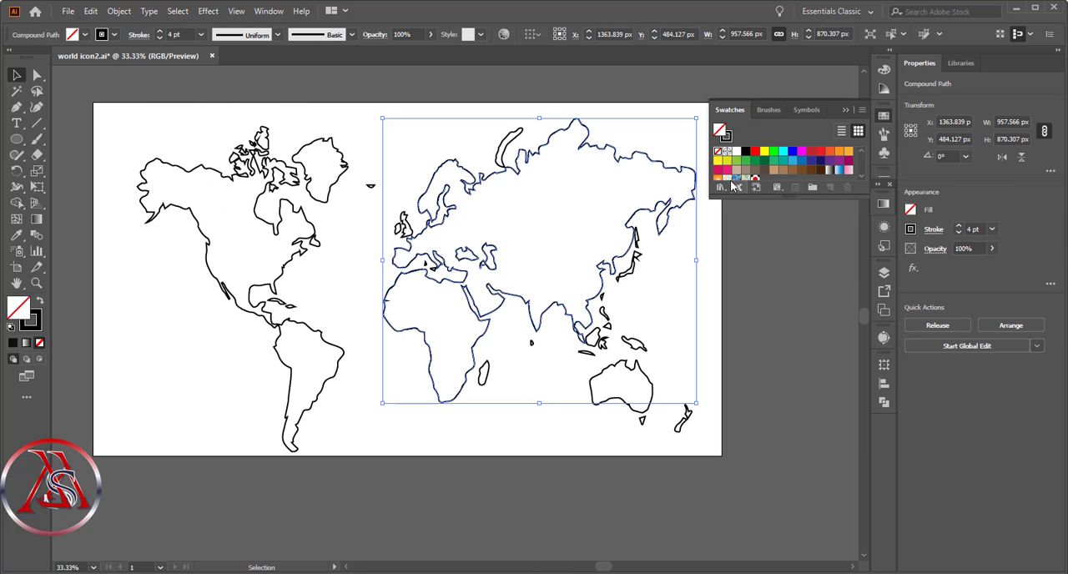
scroll(743, 162, down, 2)
click(757, 152)
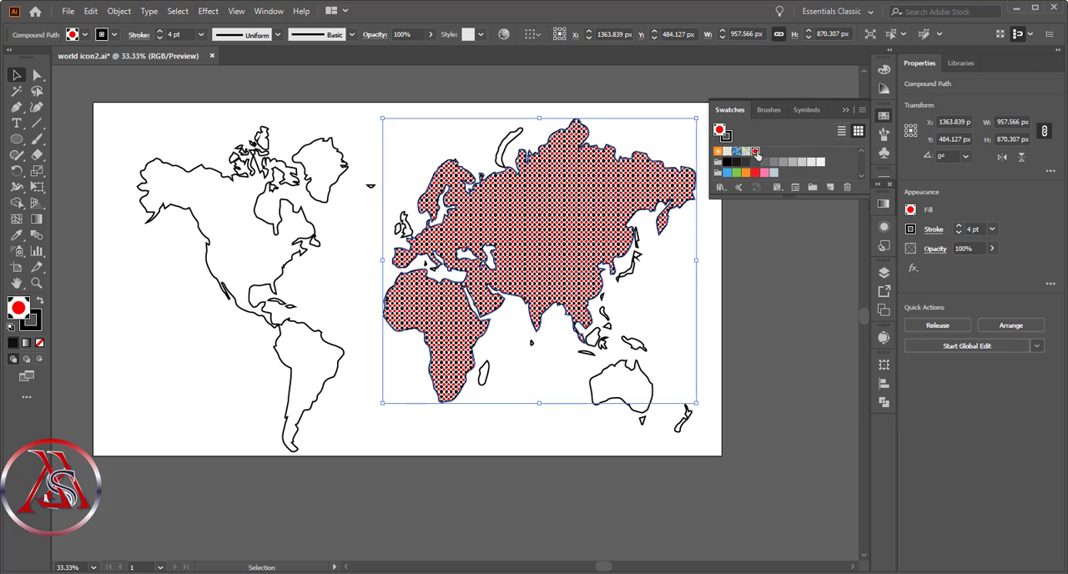
- Apply the red and black dot pattern as fill to all outlines of the world map
click(627, 375)
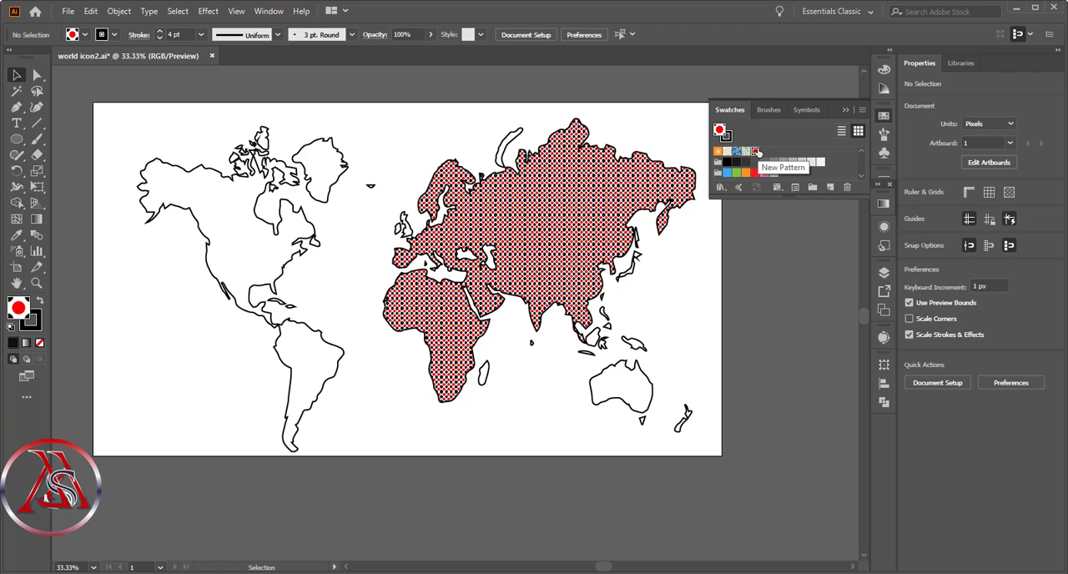
click(637, 377)
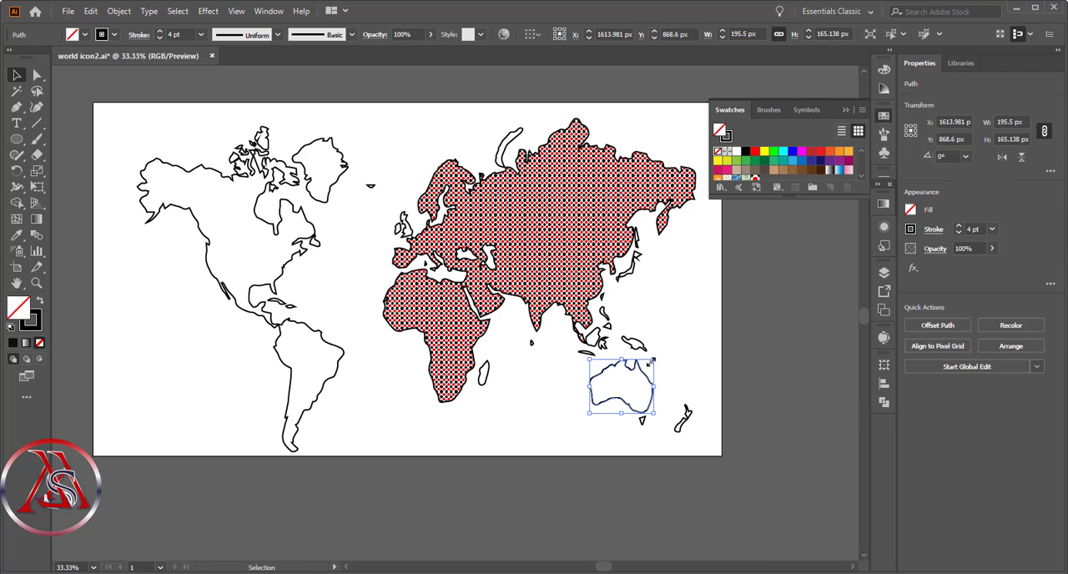
key(ctrl+a)
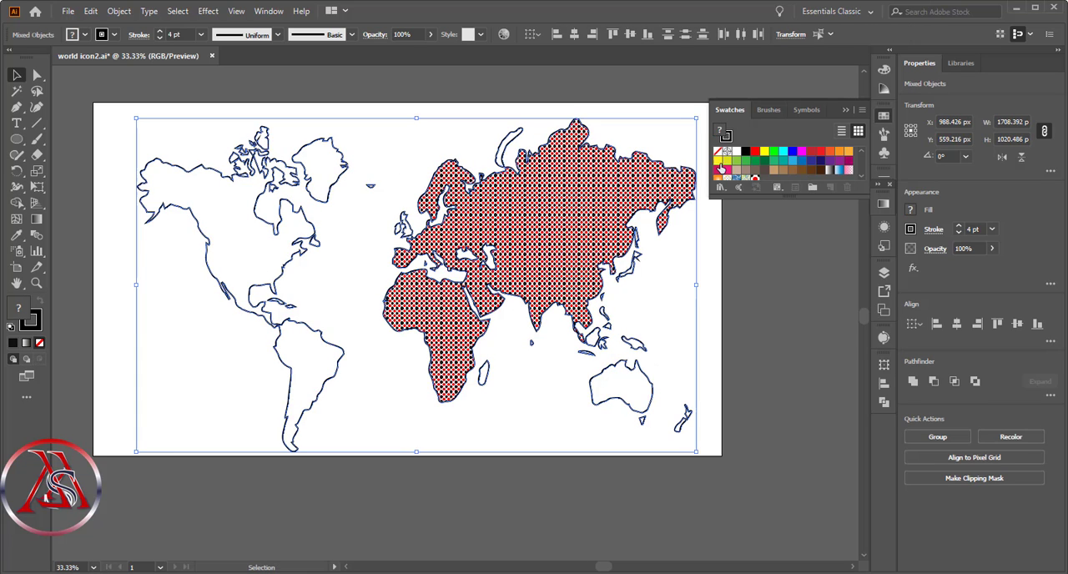
click(755, 180)
click(758, 291)
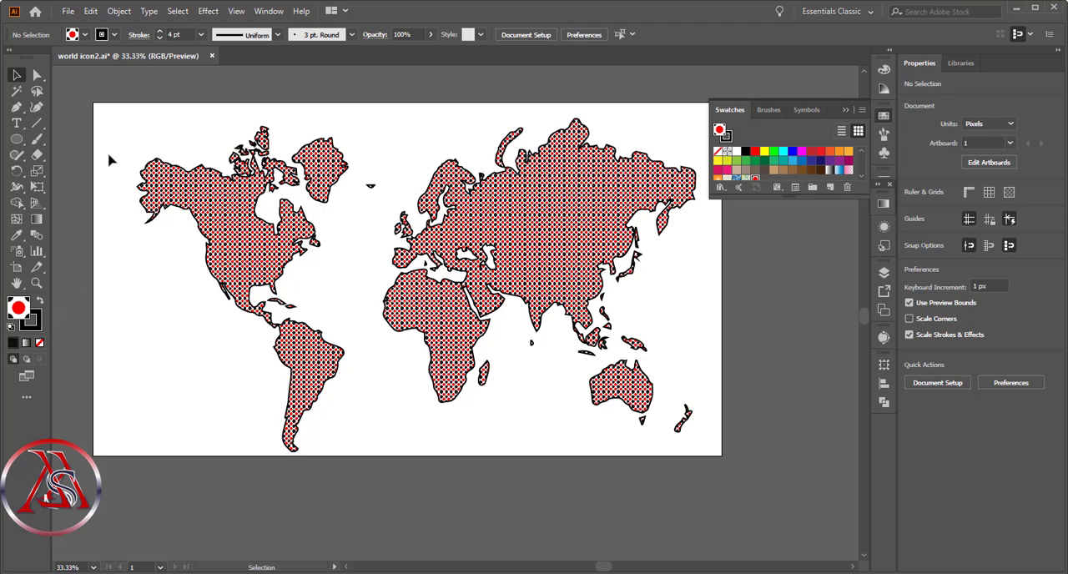
- Remove the stroke from all the dot-filled map shapes
drag(96, 107, 733, 468)
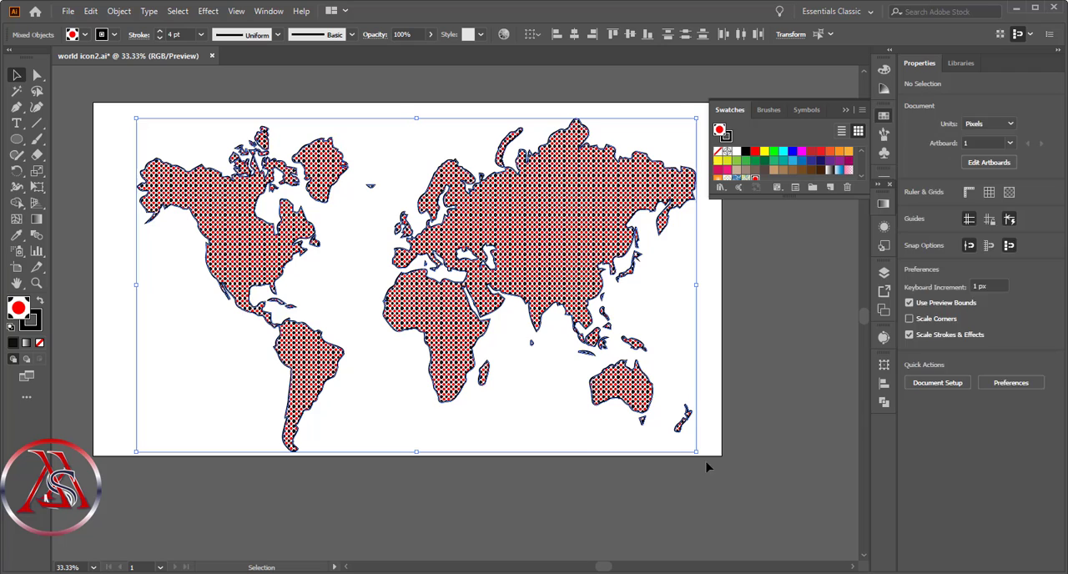
click(38, 342)
click(126, 314)
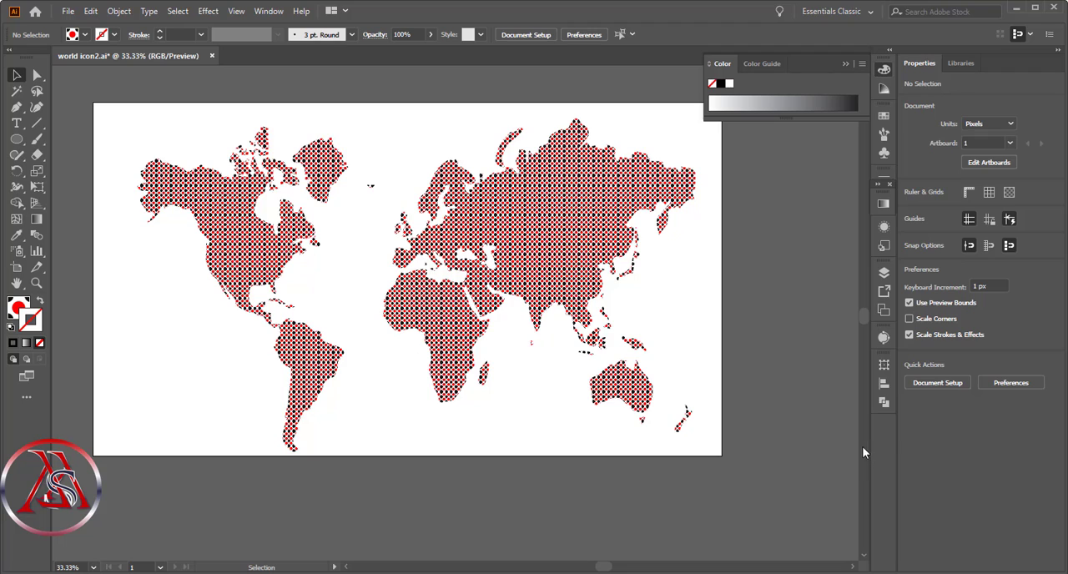
- Open the red and black dot pattern swatch for editing
click(884, 134)
click(887, 120)
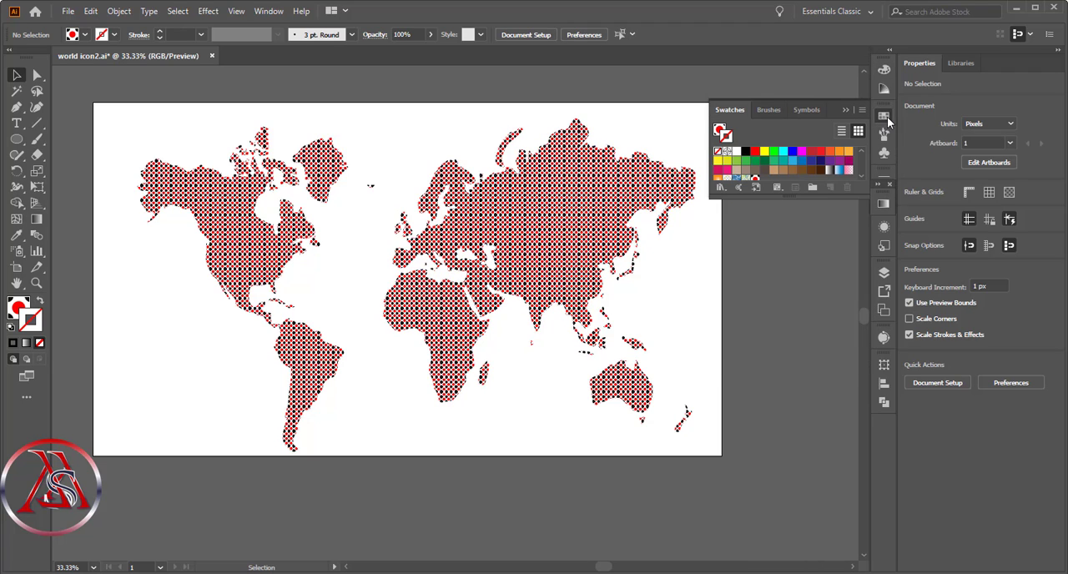
scroll(782, 161, down, 3)
double_click(756, 152)
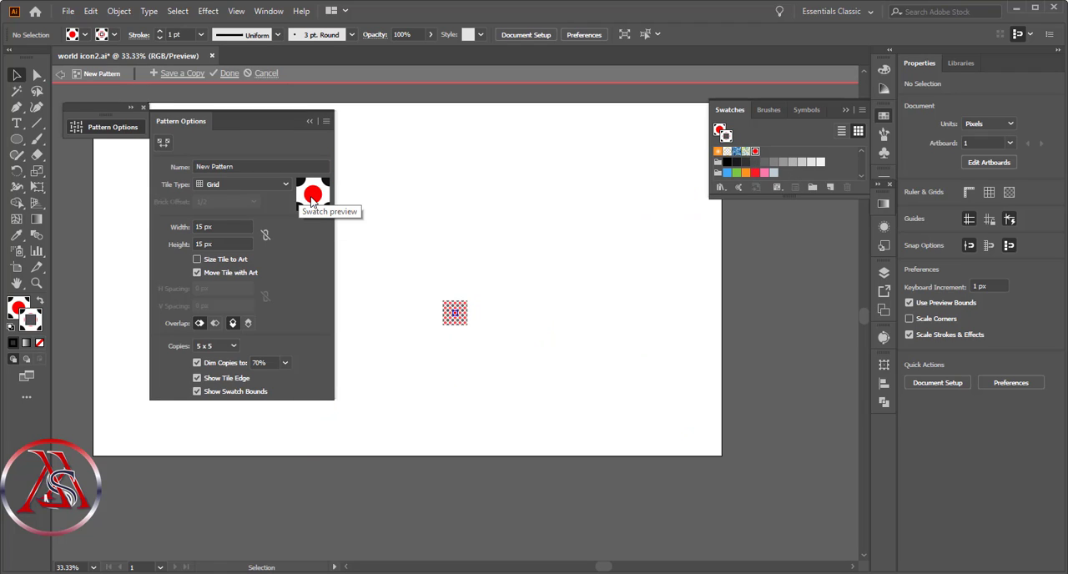
click(18, 307)
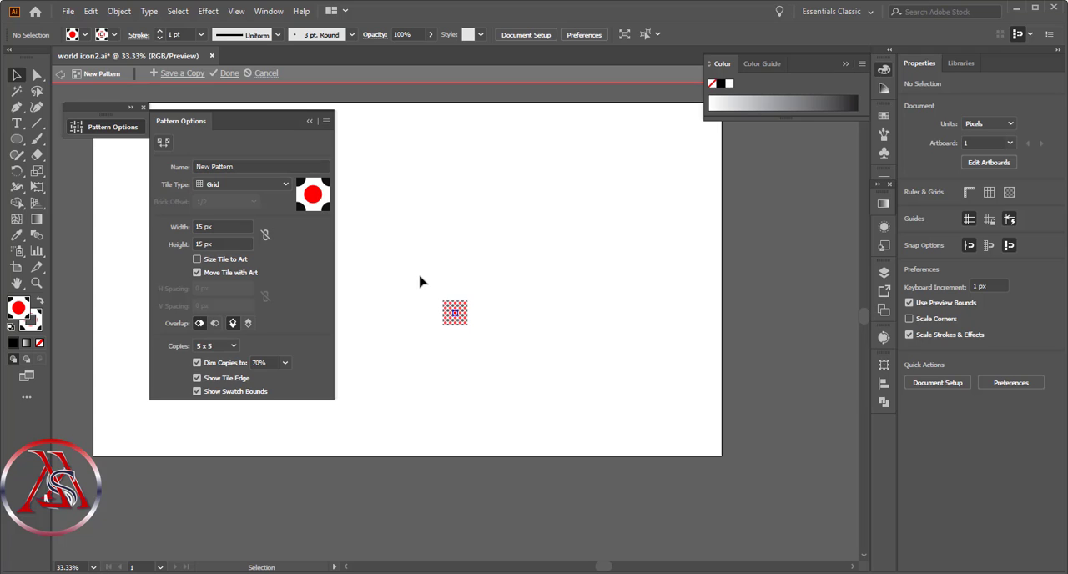
- Recolour the tile's centre circle and all four quarter circles light blue, and finish editing the pattern
drag(420, 282, 498, 372)
key(z)
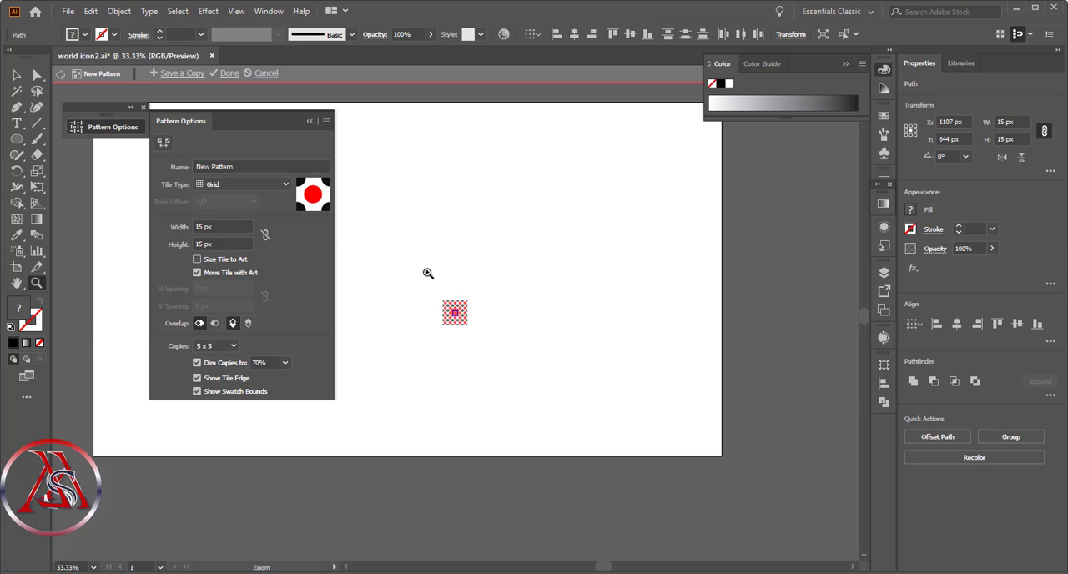
drag(414, 276, 526, 384)
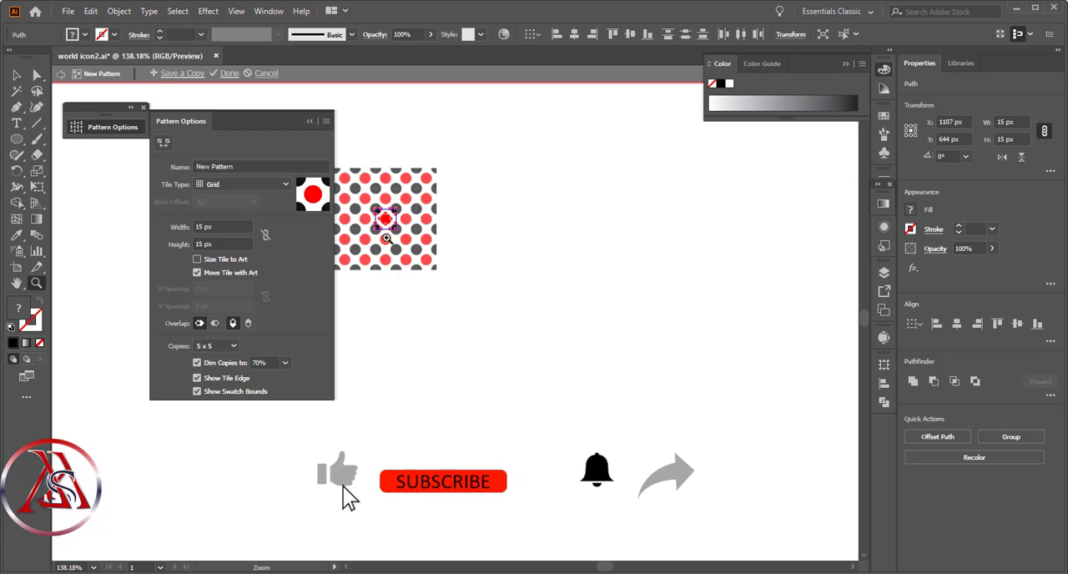
drag(525, 148, 249, 293)
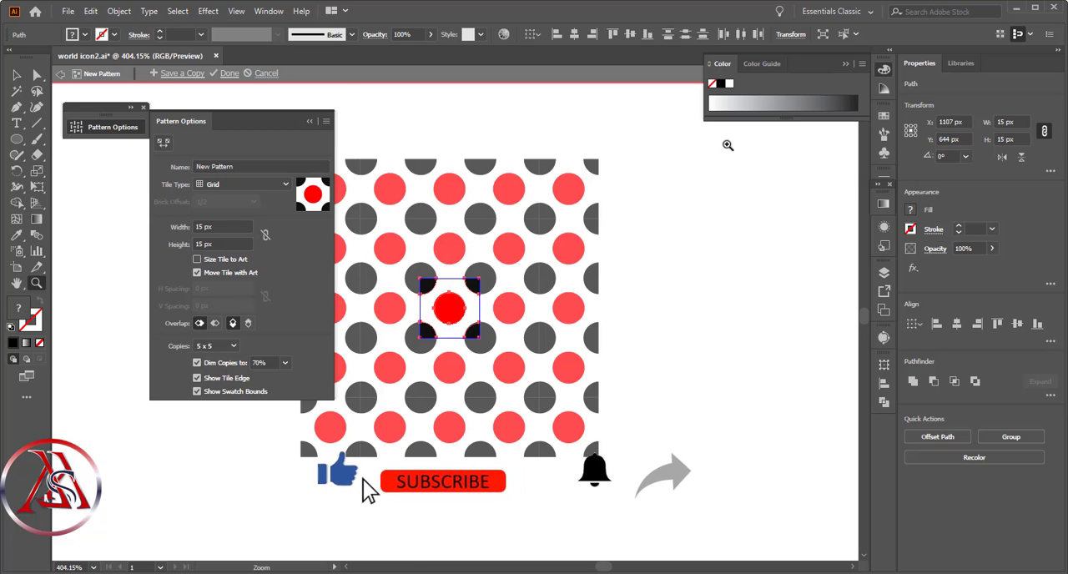
click(490, 333)
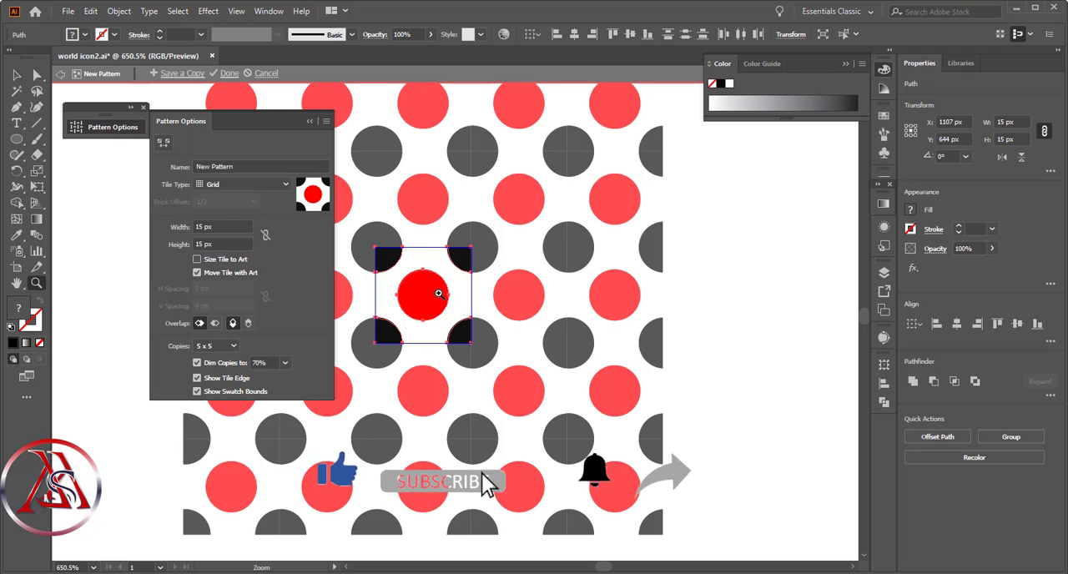
click(16, 76)
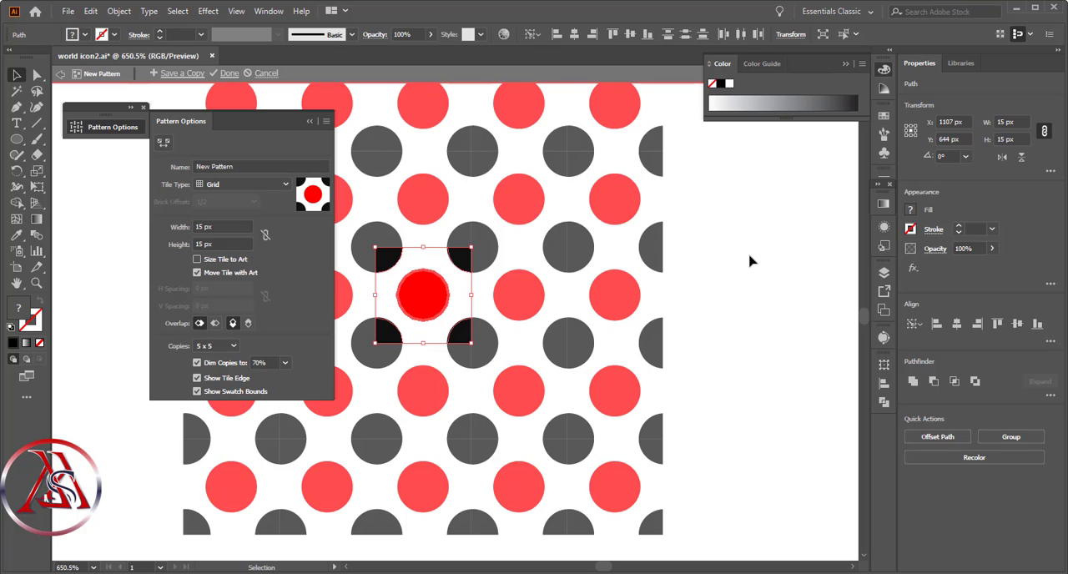
click(885, 118)
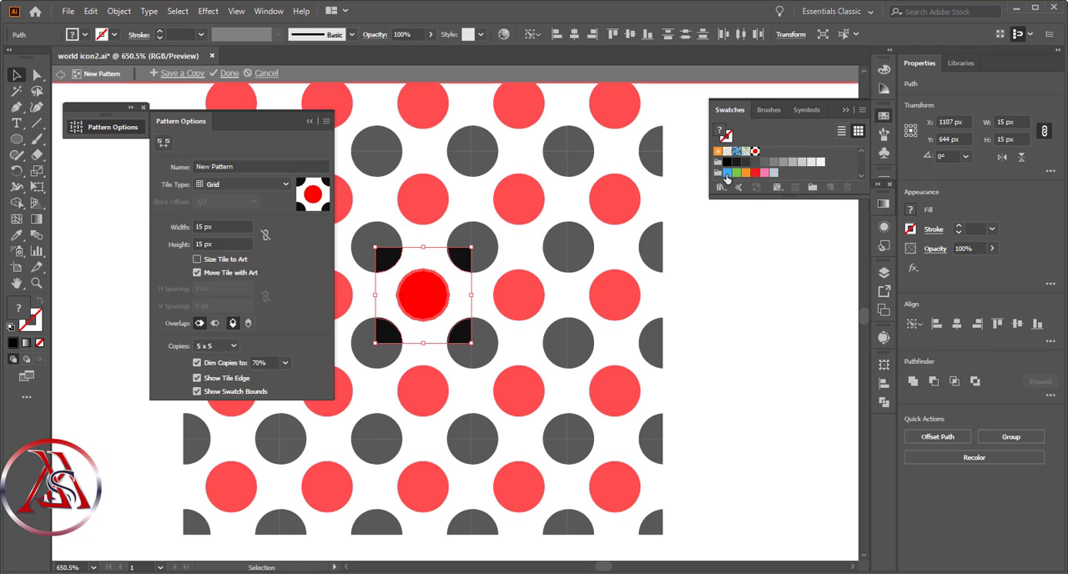
click(726, 174)
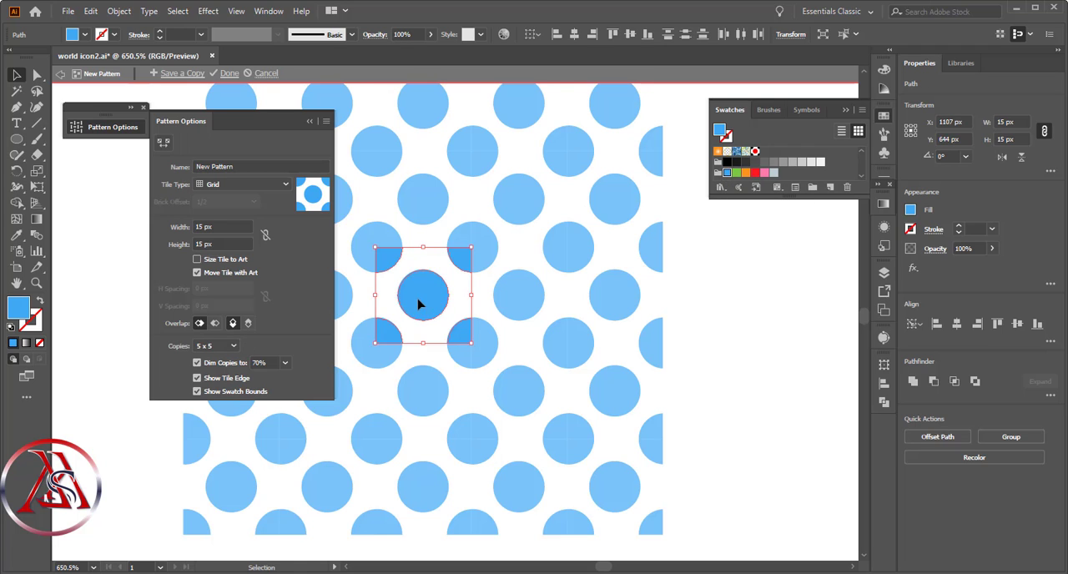
click(229, 74)
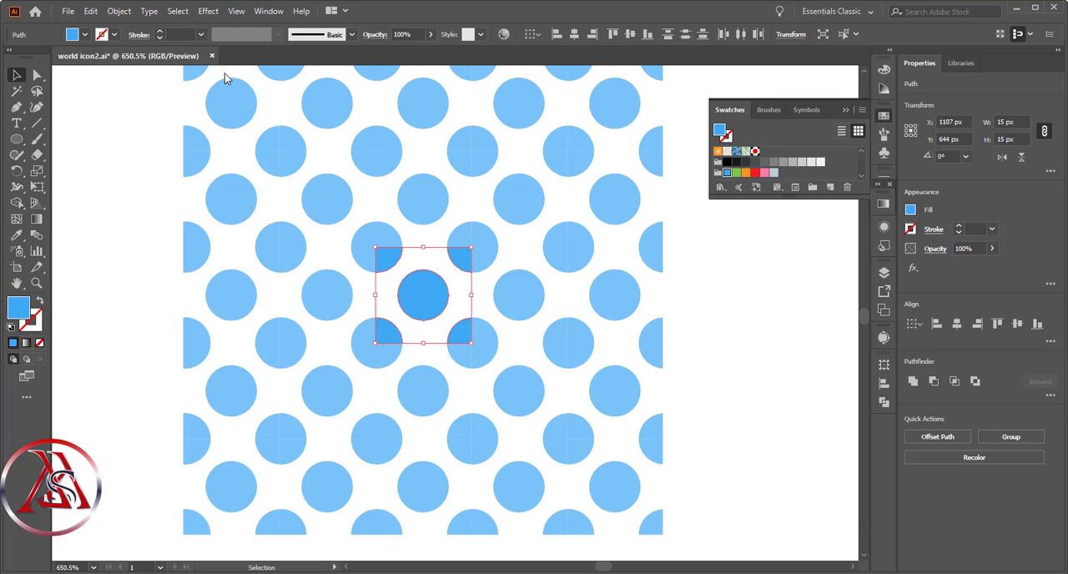
- Examine the dot pattern across the whole world map
click(36, 283)
alt+click(524, 376)
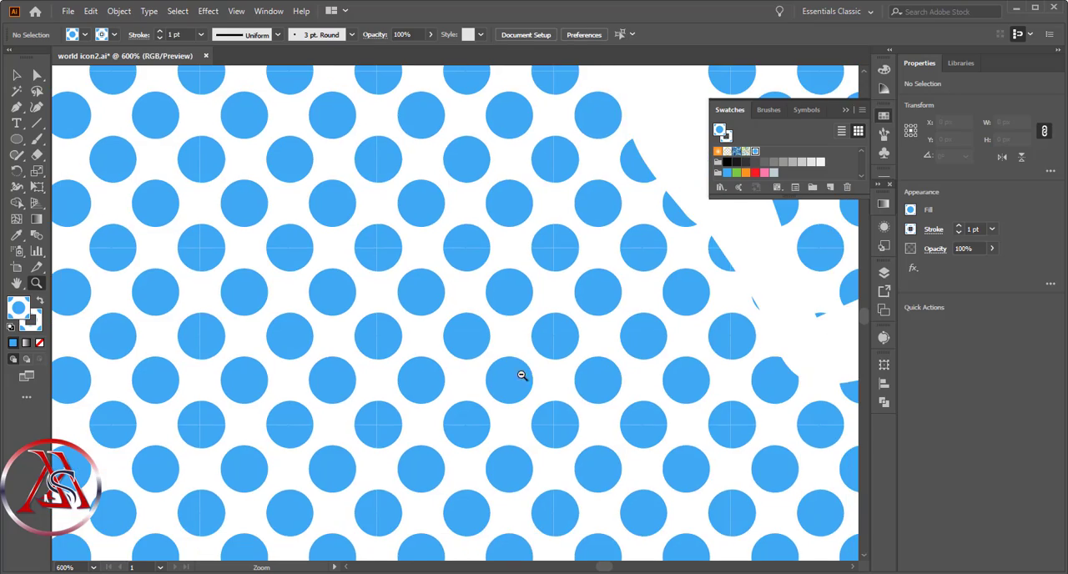
alt+click(481, 381)
alt+click(481, 382)
alt+click(481, 381)
alt+click(481, 381)
alt+click(480, 380)
alt+click(318, 312)
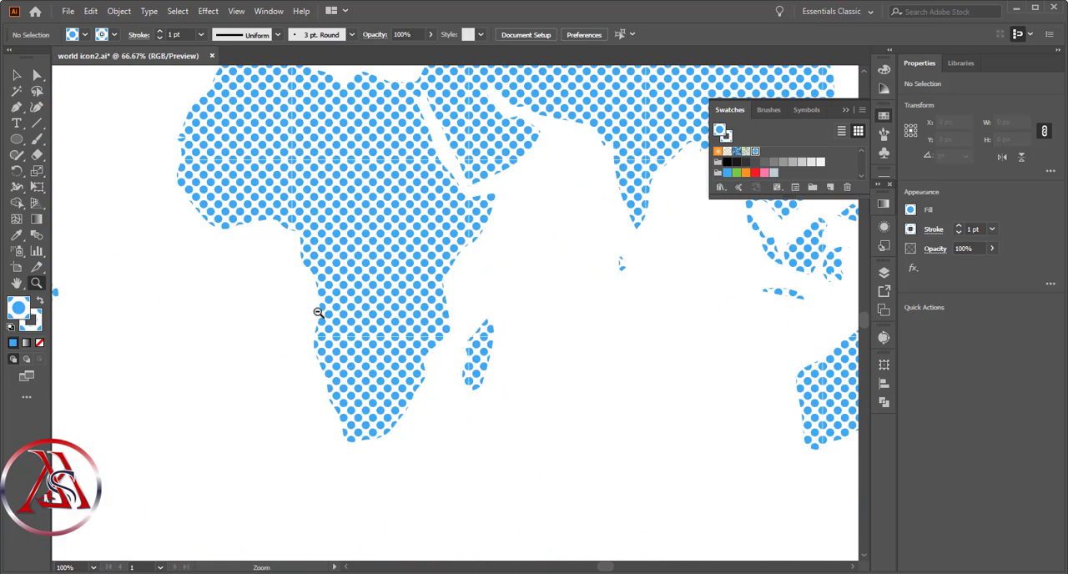
alt+click(456, 378)
alt+click(631, 403)
scroll(406, 334, up, 5)
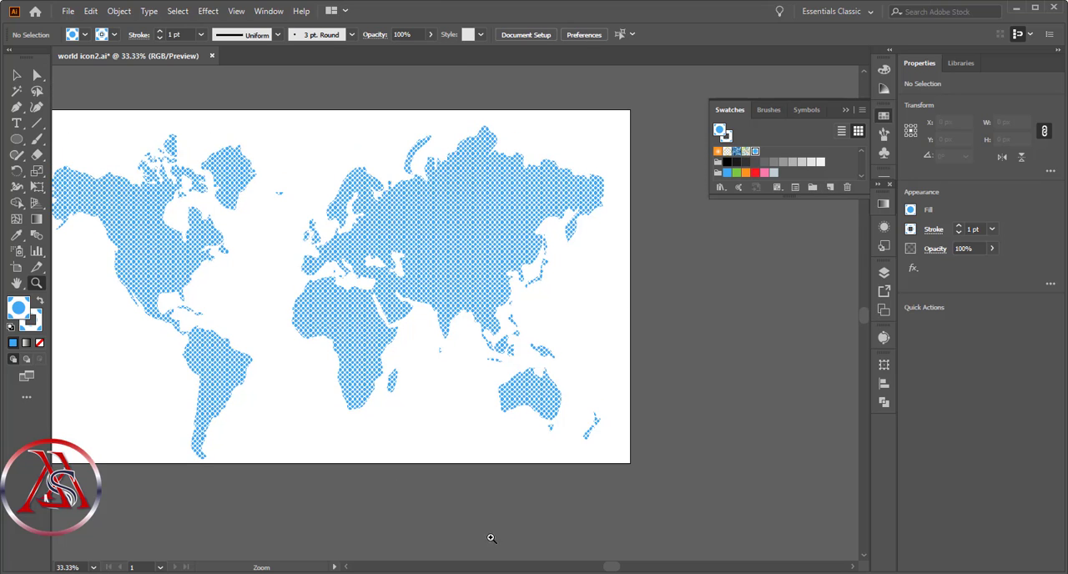
drag(617, 568, 606, 567)
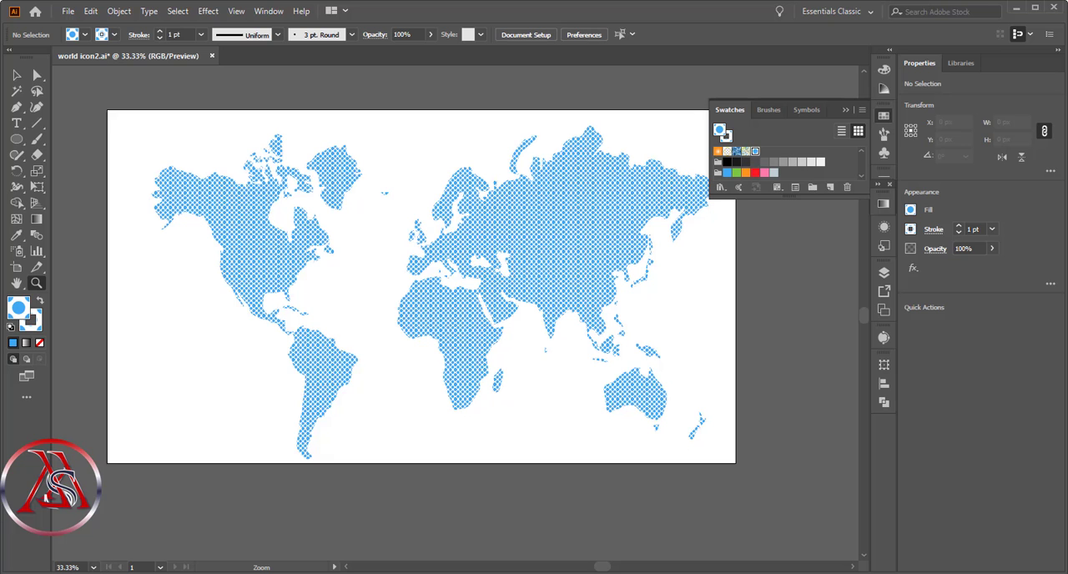
- Set the stroke colour to None and inspect the dot pattern on North America up close
click(30, 324)
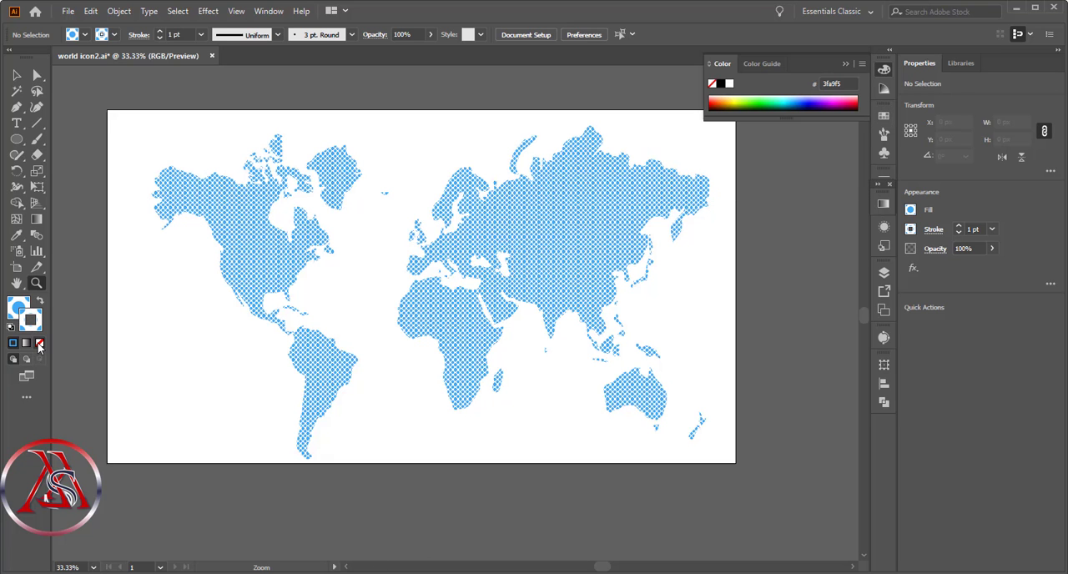
click(39, 343)
click(162, 333)
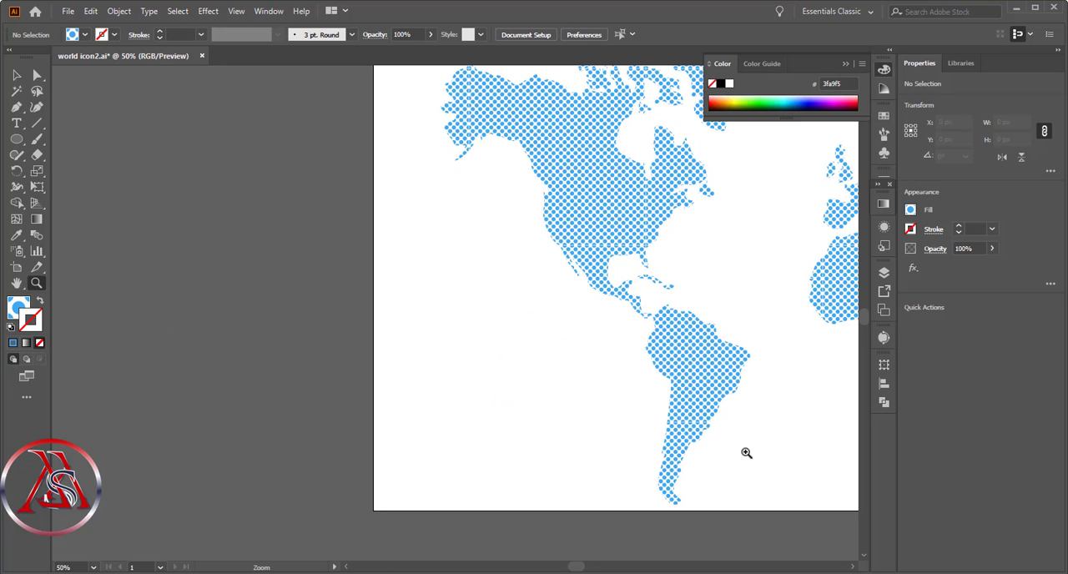
click(621, 247)
click(565, 296)
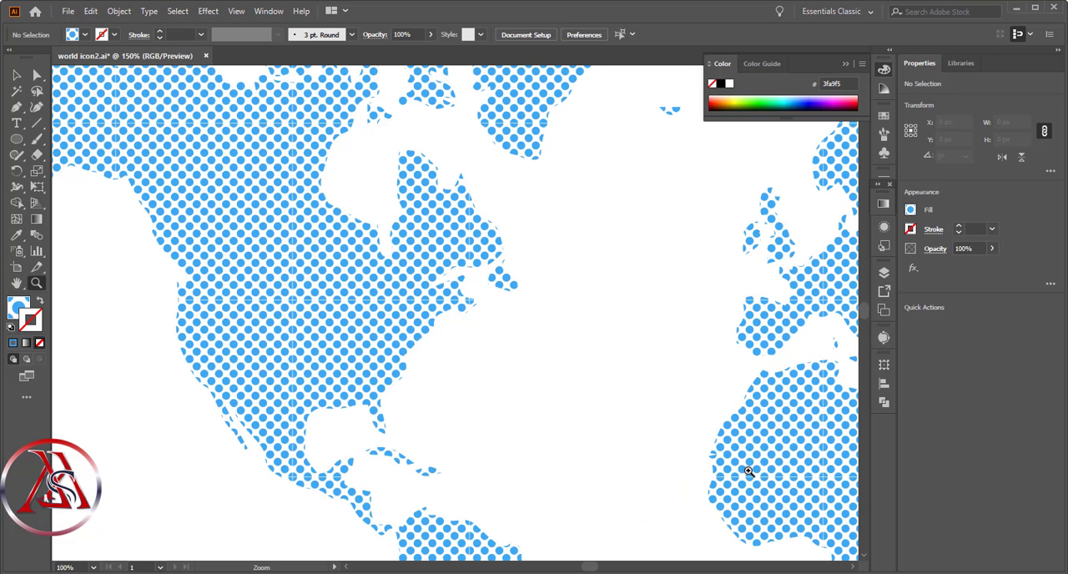